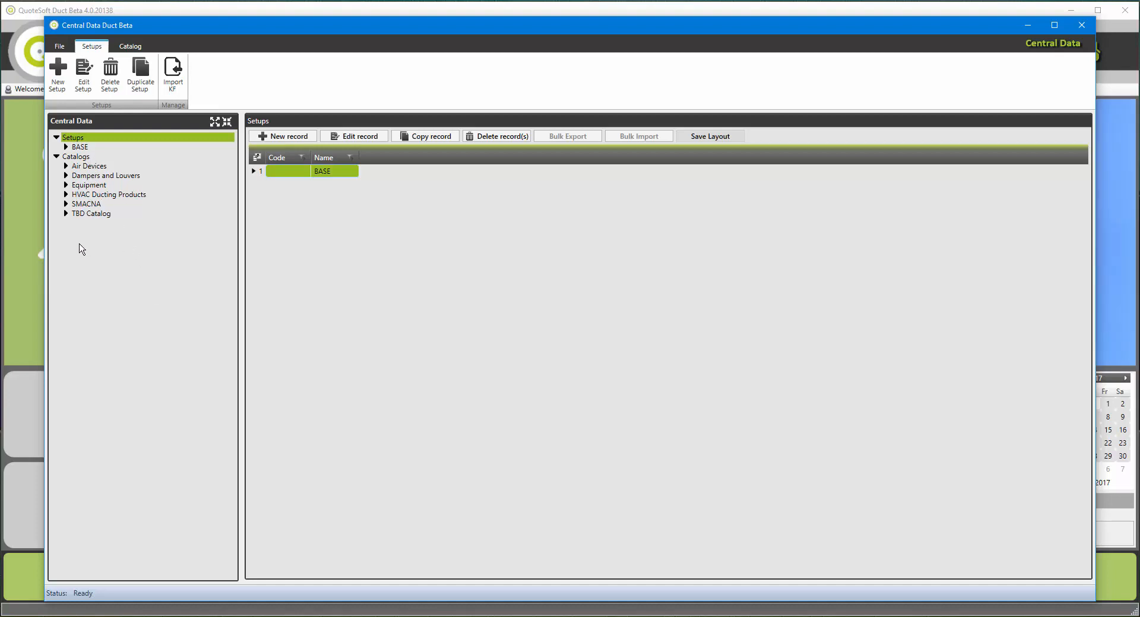
# Review the BASE setup's data file: rectangular joints, the Galv Stndg S & Drive connector labor and allowed sealants, and the joint sealants list
pyautogui.click(65, 147)
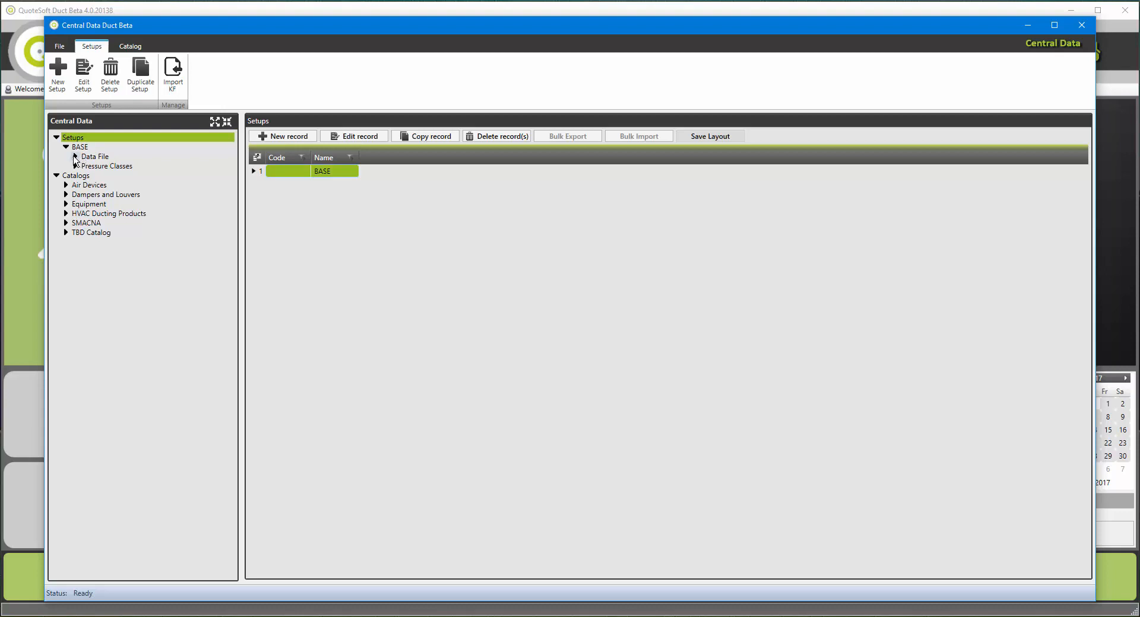
pyautogui.click(75, 157)
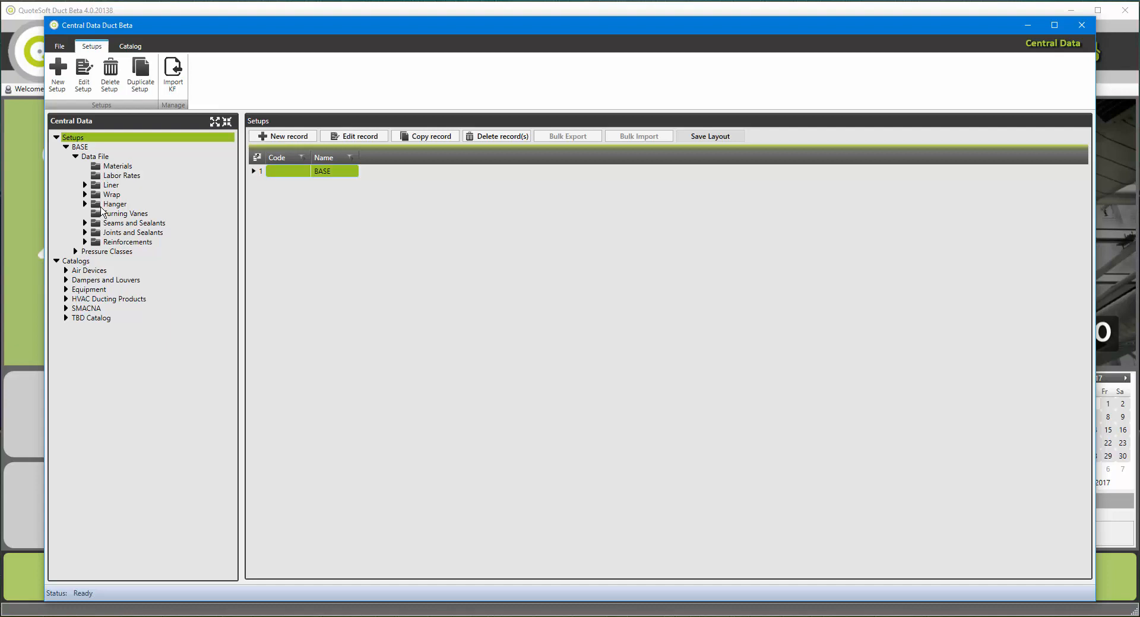
pyautogui.doubleClick(95, 233)
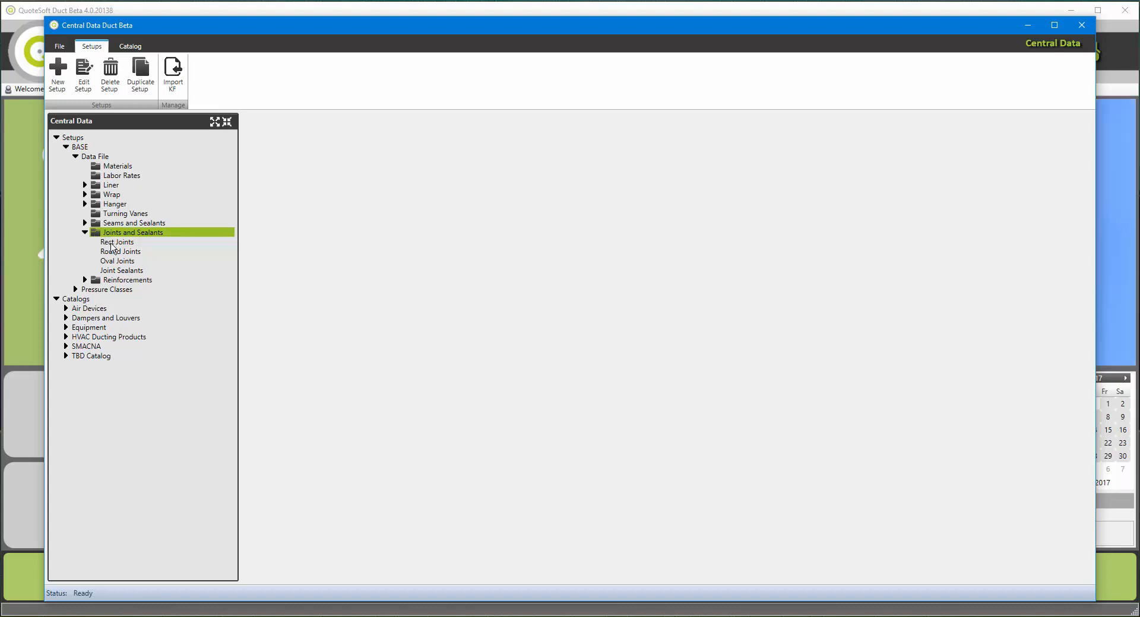
pyautogui.click(113, 243)
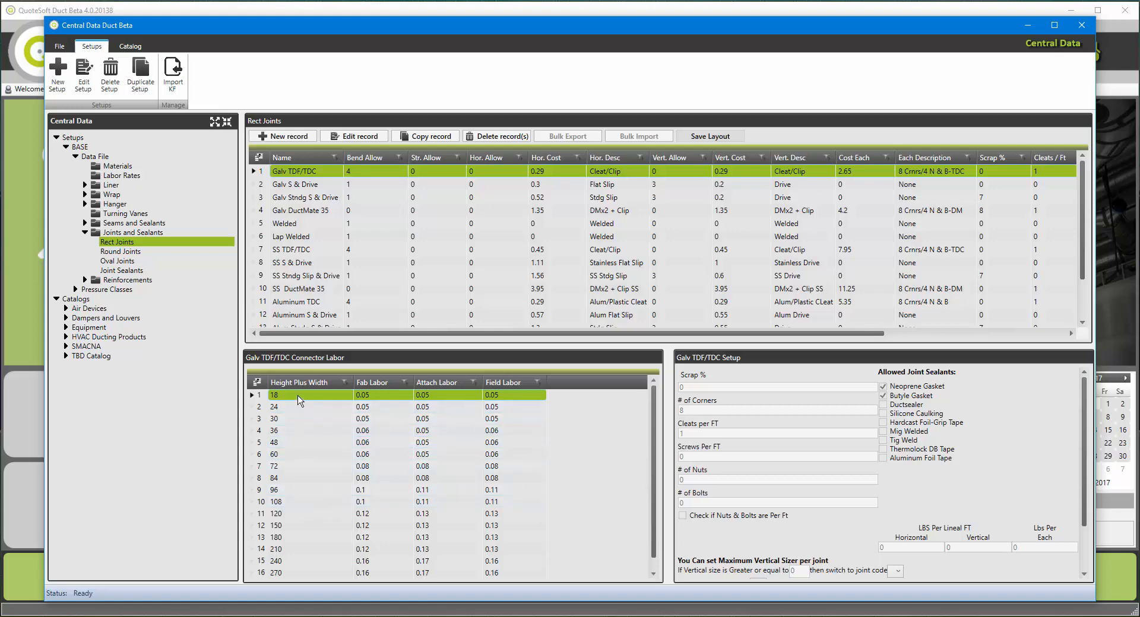
pyautogui.click(301, 200)
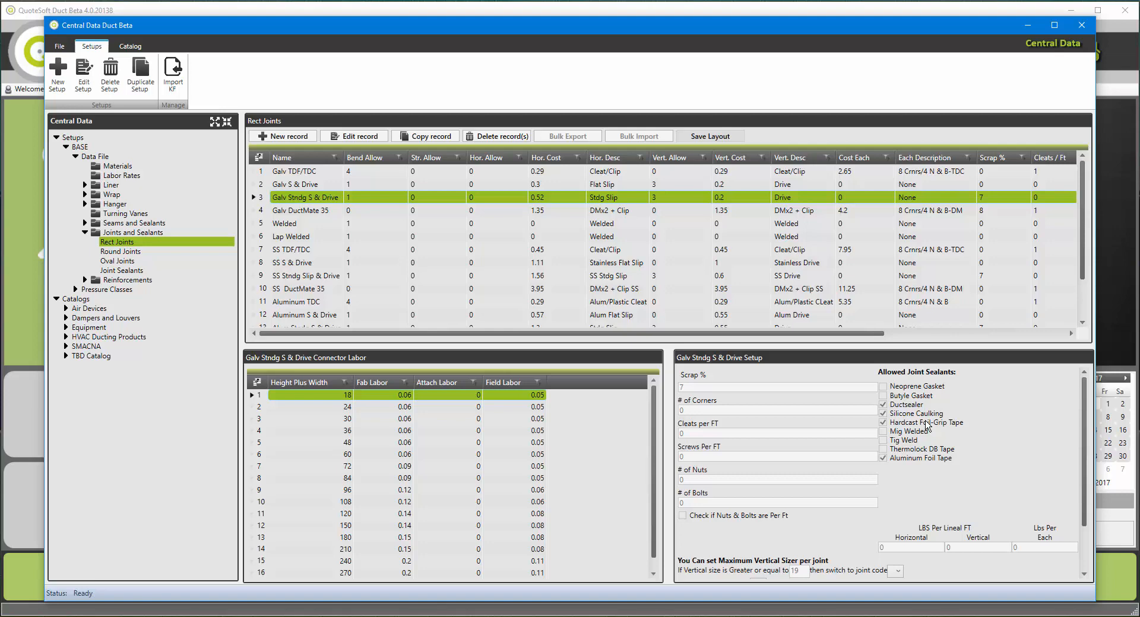
pyautogui.click(123, 271)
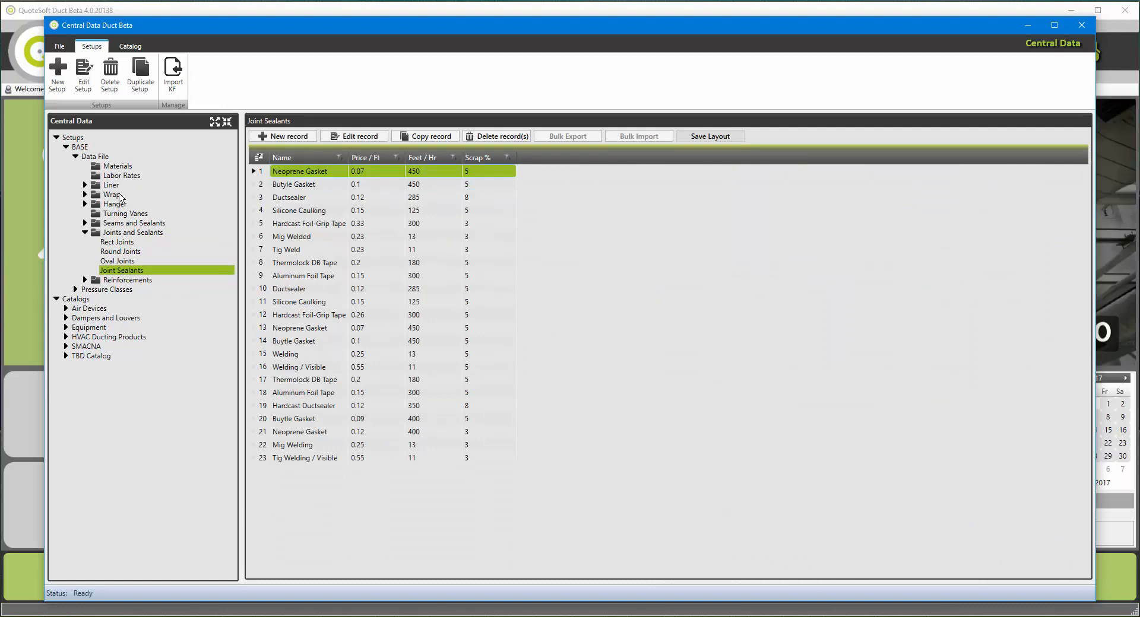
# Examine the size 24 labor values of the 90° Square Elbow in the rectangular 2 in. Standard SMACNA/QXP Low Galvanized pressure class
pyautogui.click(76, 157)
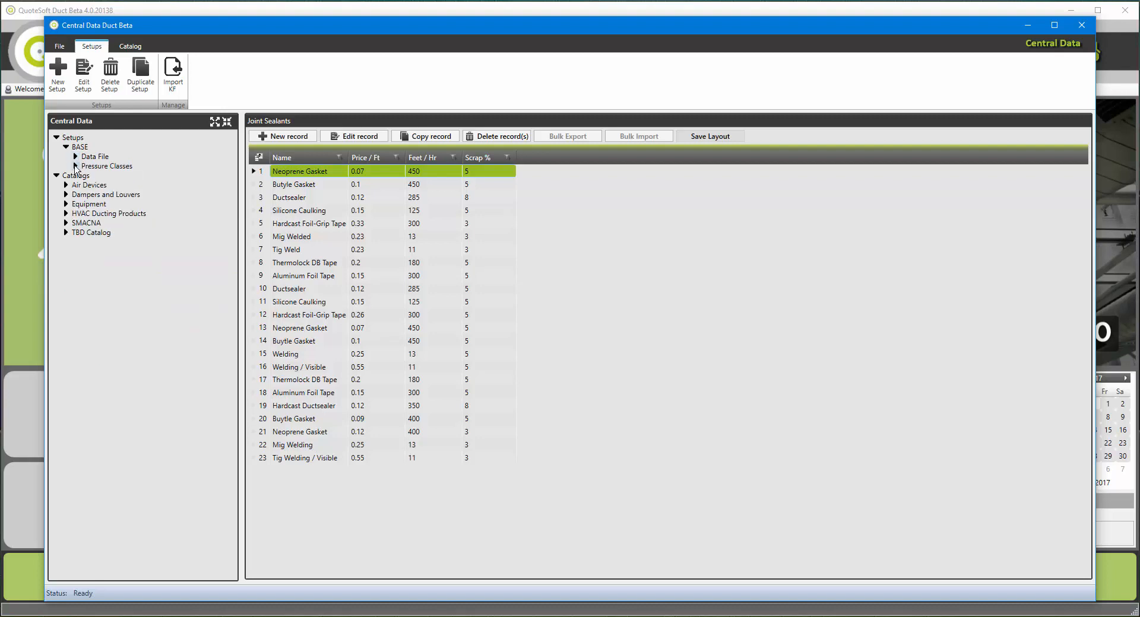
pyautogui.click(75, 166)
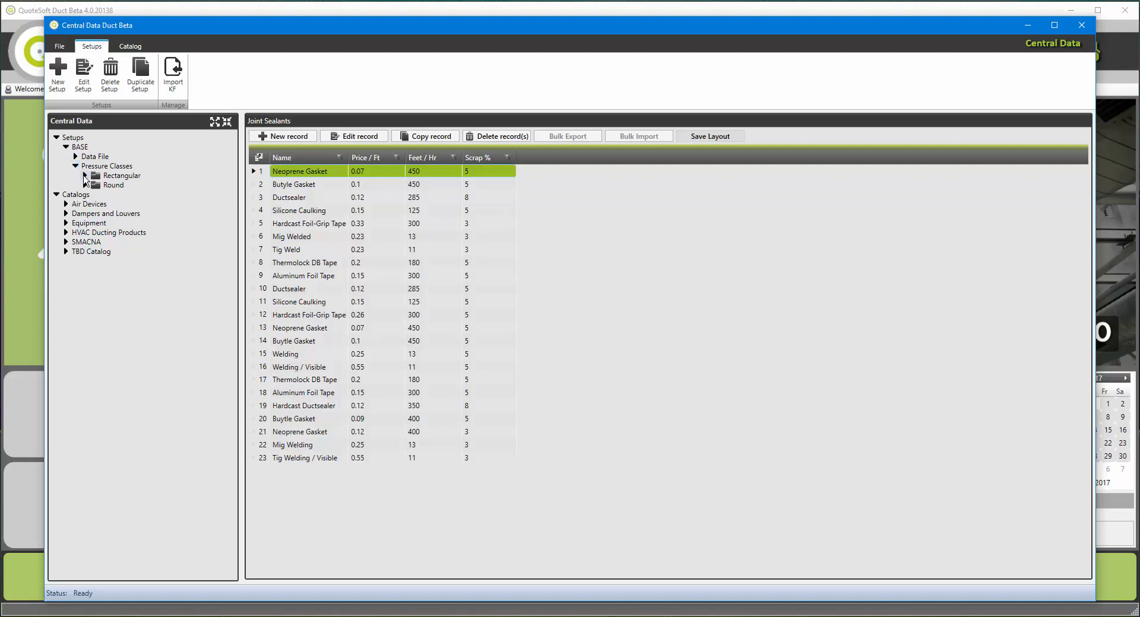
pyautogui.doubleClick(96, 177)
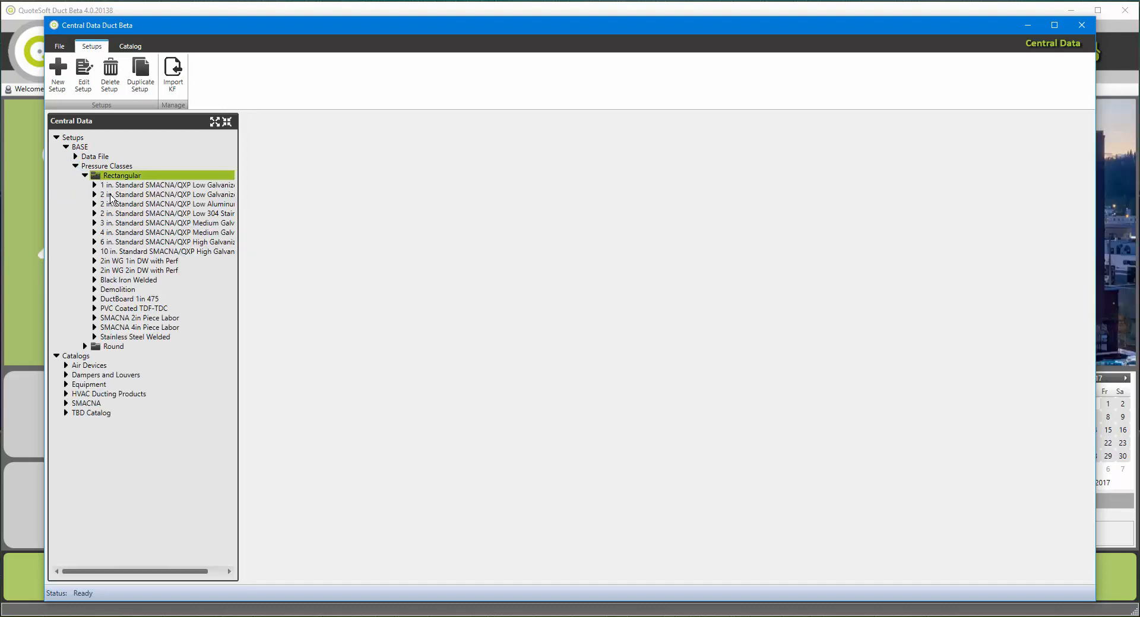
pyautogui.doubleClick(109, 196)
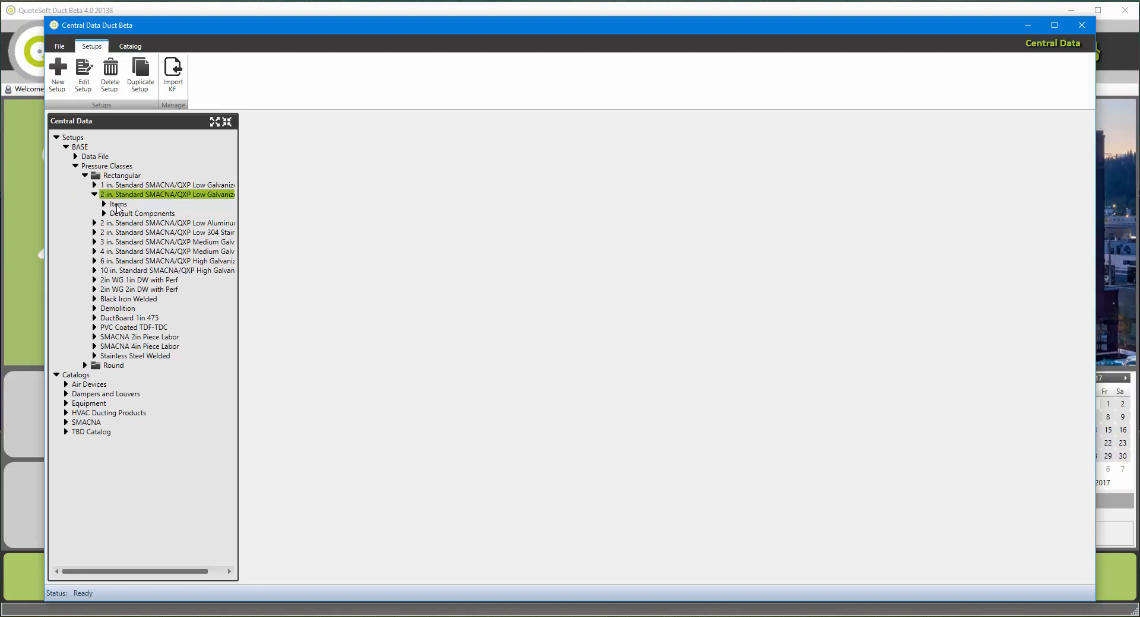
pyautogui.doubleClick(118, 205)
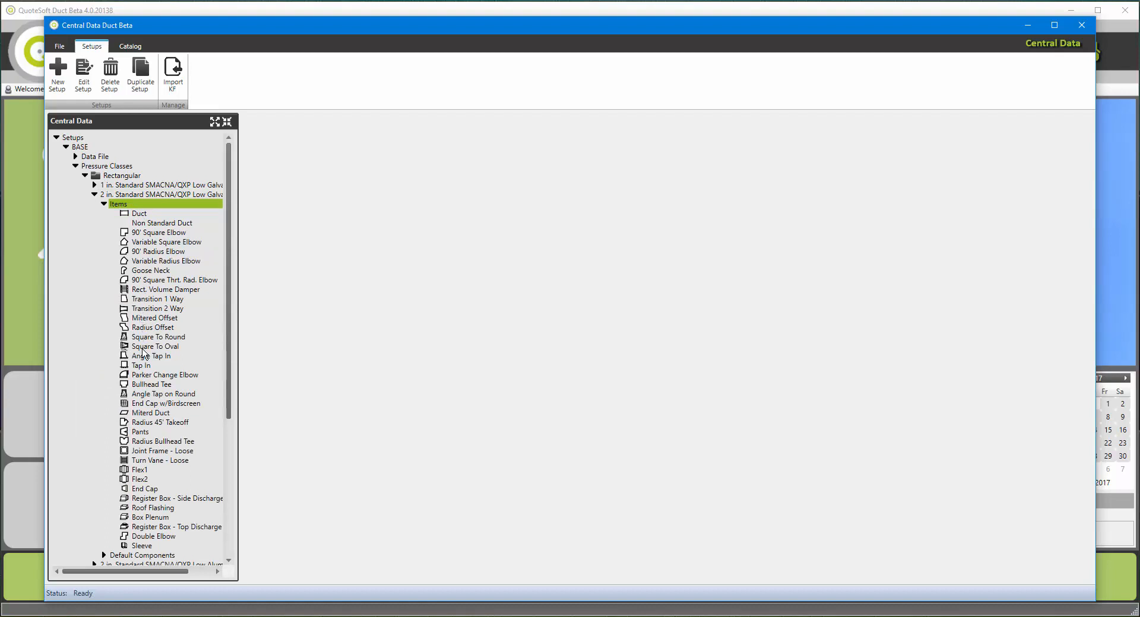
pyautogui.click(142, 234)
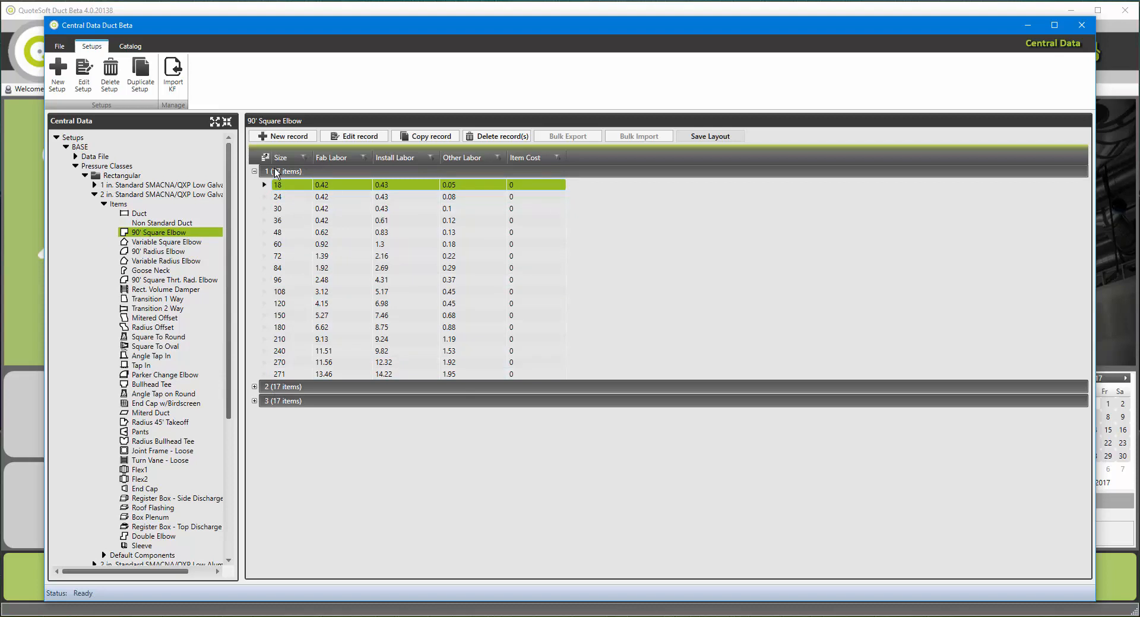
pyautogui.click(282, 199)
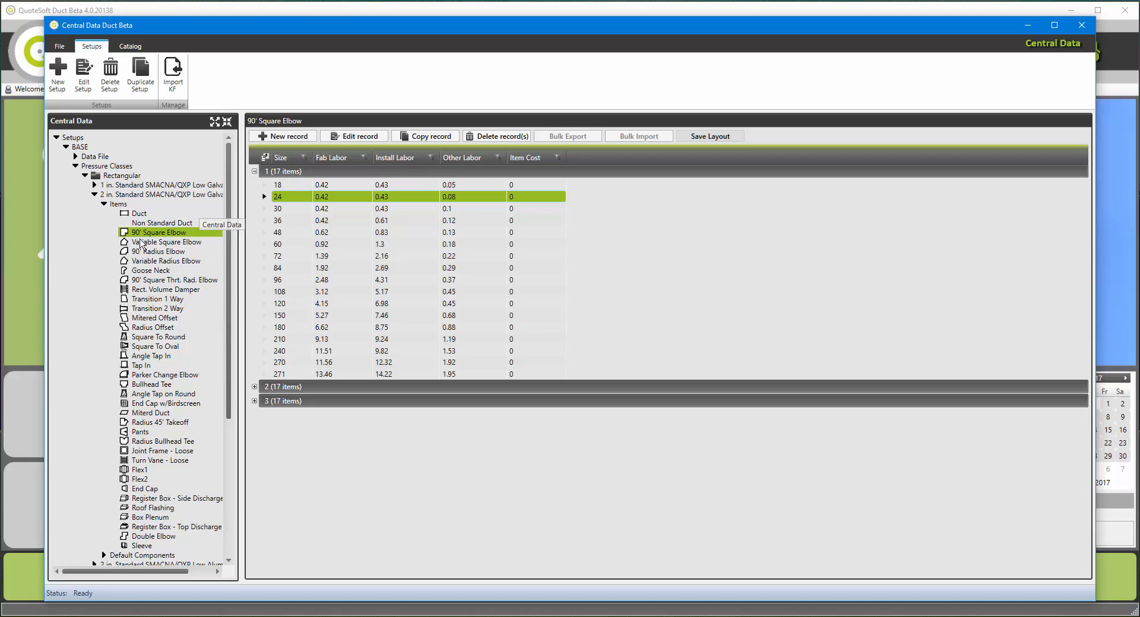
# Examine the pressure class's default joints and reinforcement for size 24 in the 60 and 24 groups
pyautogui.click(105, 205)
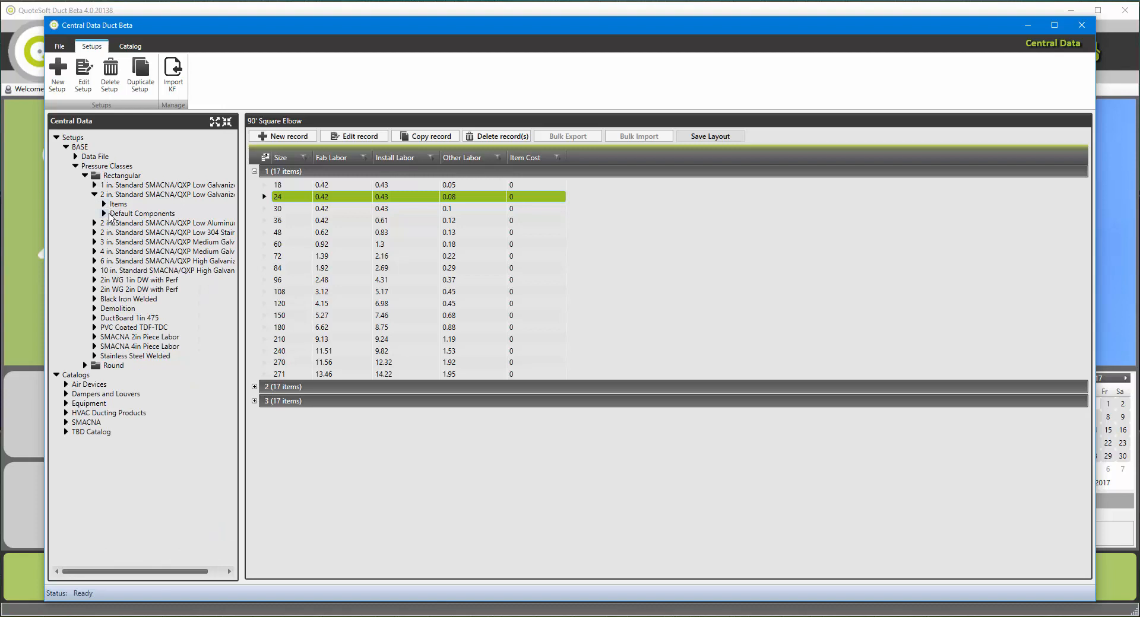
pyautogui.doubleClick(120, 214)
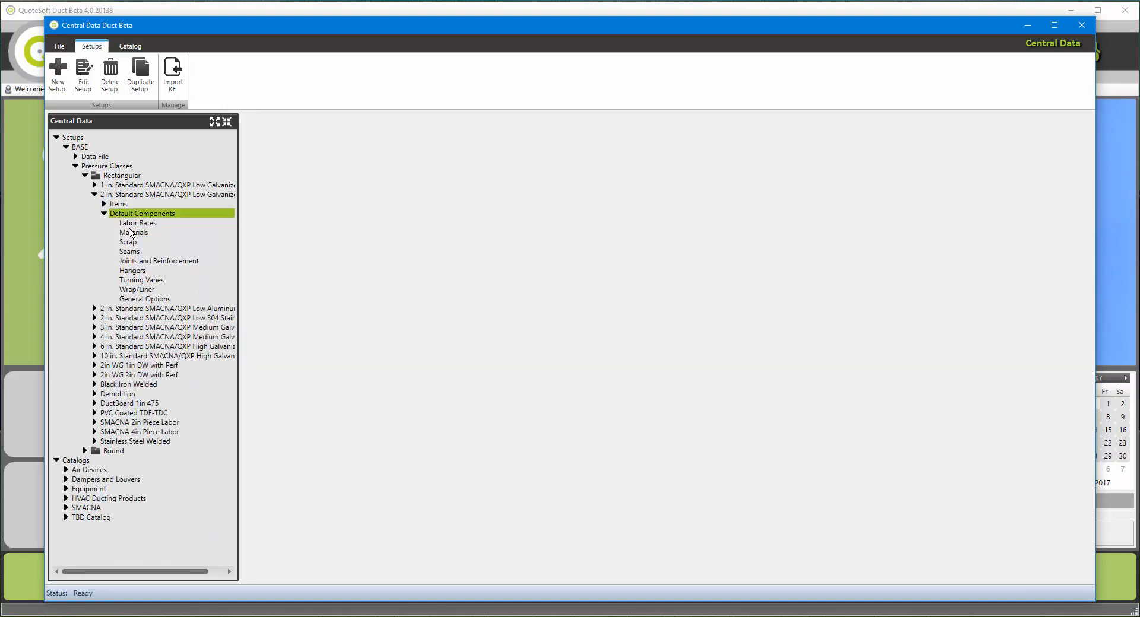
pyautogui.click(139, 261)
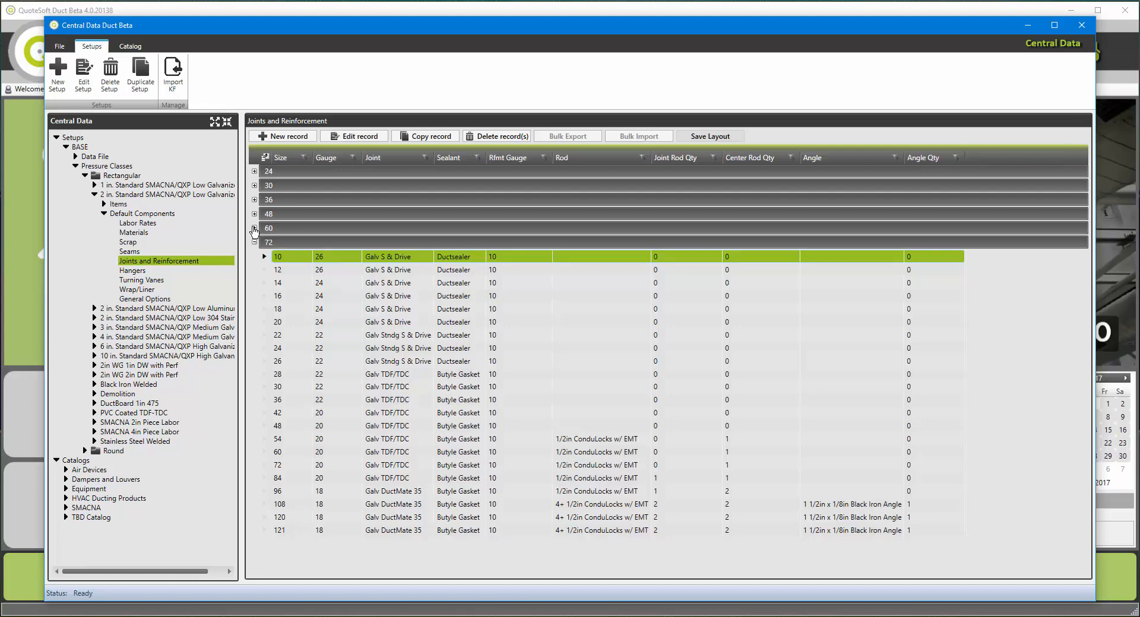
pyautogui.click(324, 232)
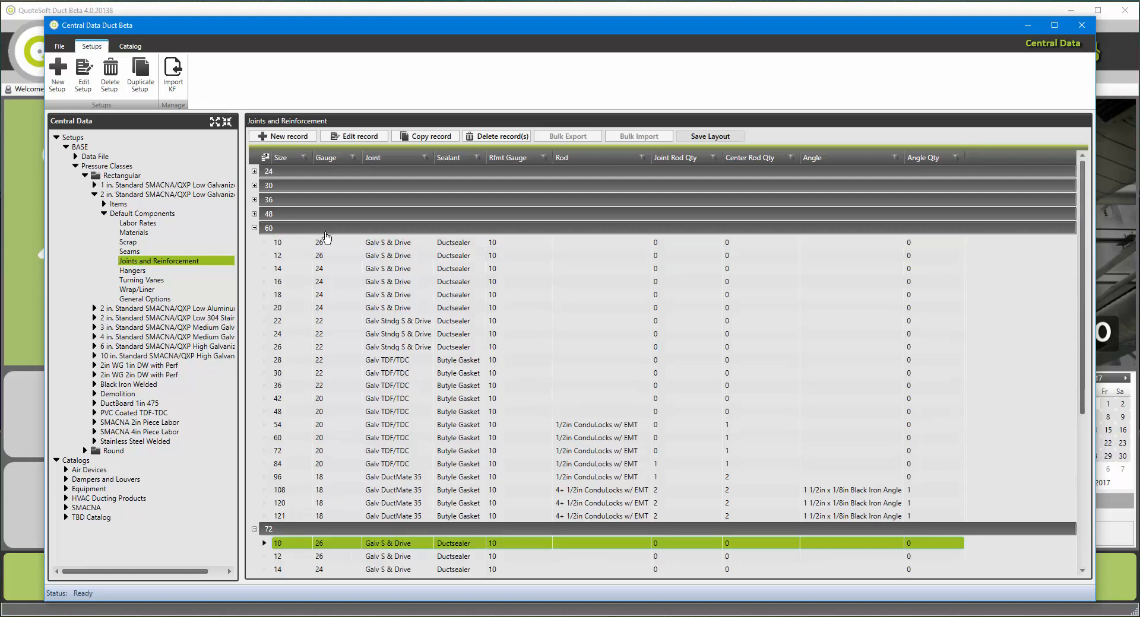
pyautogui.click(291, 336)
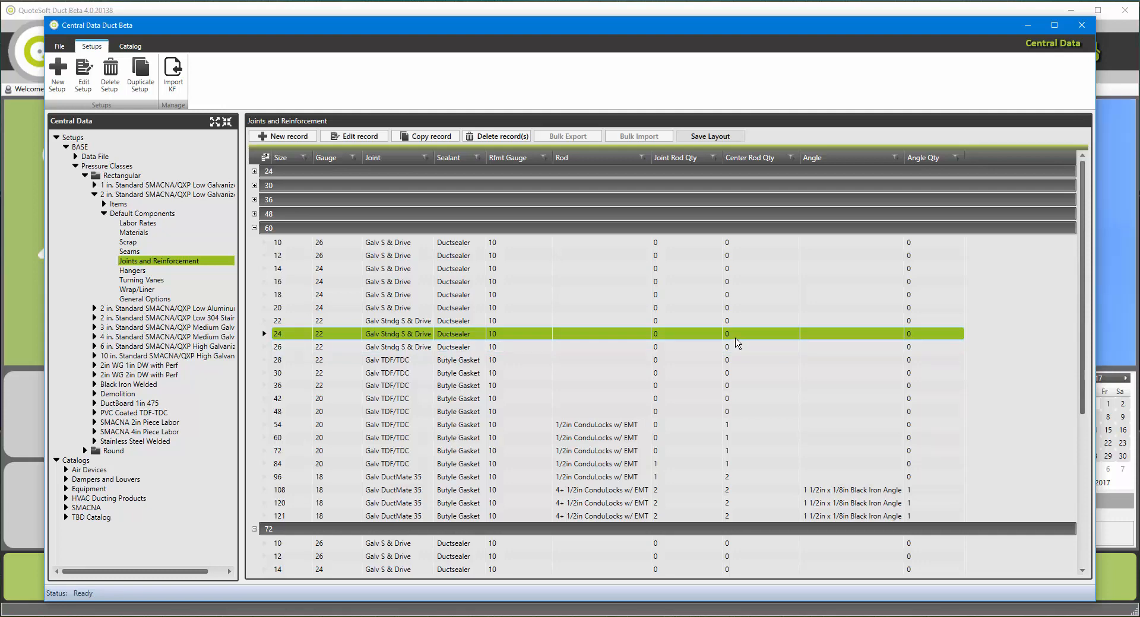
pyautogui.click(255, 171)
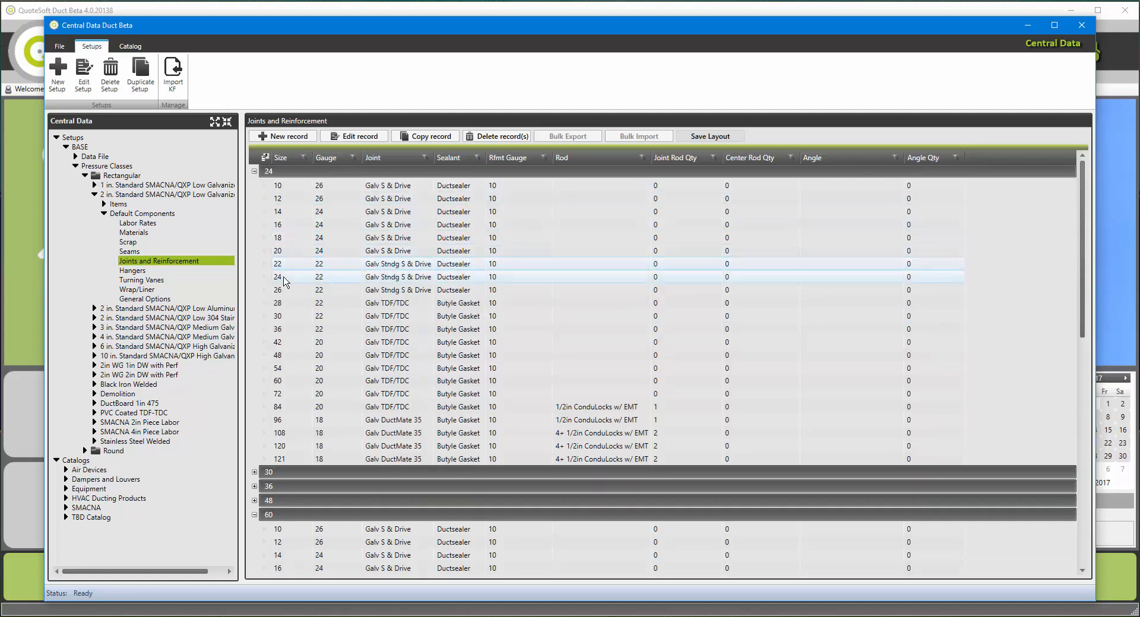
pyautogui.click(288, 277)
pyautogui.scroll(-1, 425, 297)
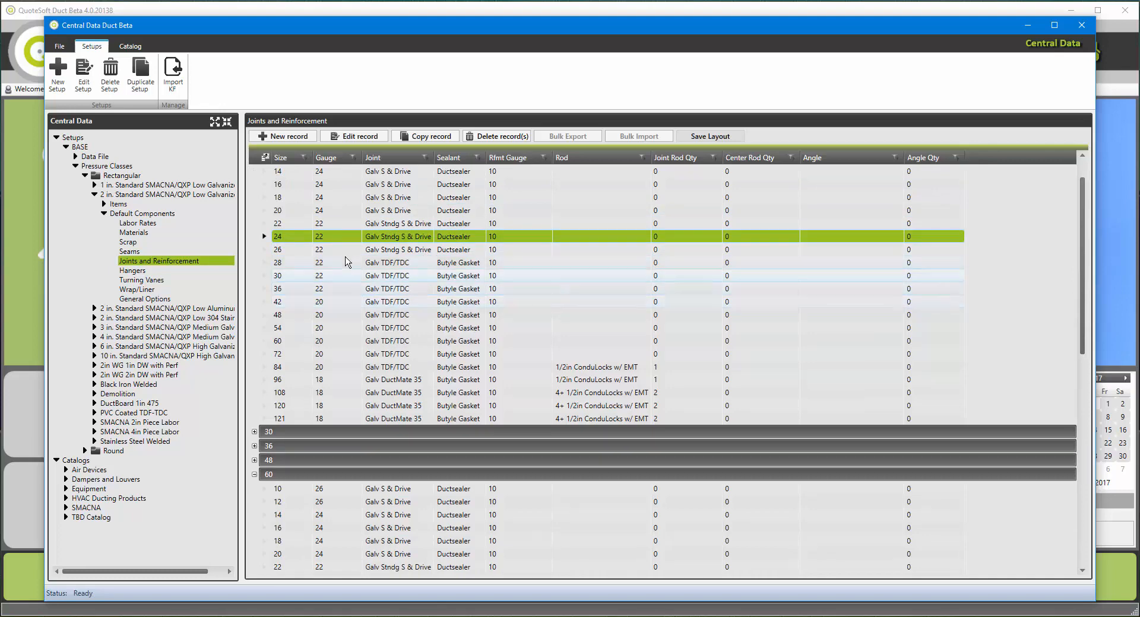
# Browse the Equipment catalog's Fans category, viewing the items of the Ceiling Exhaust Fans and Belt Drive Grease Fan groups
pyautogui.click(57, 137)
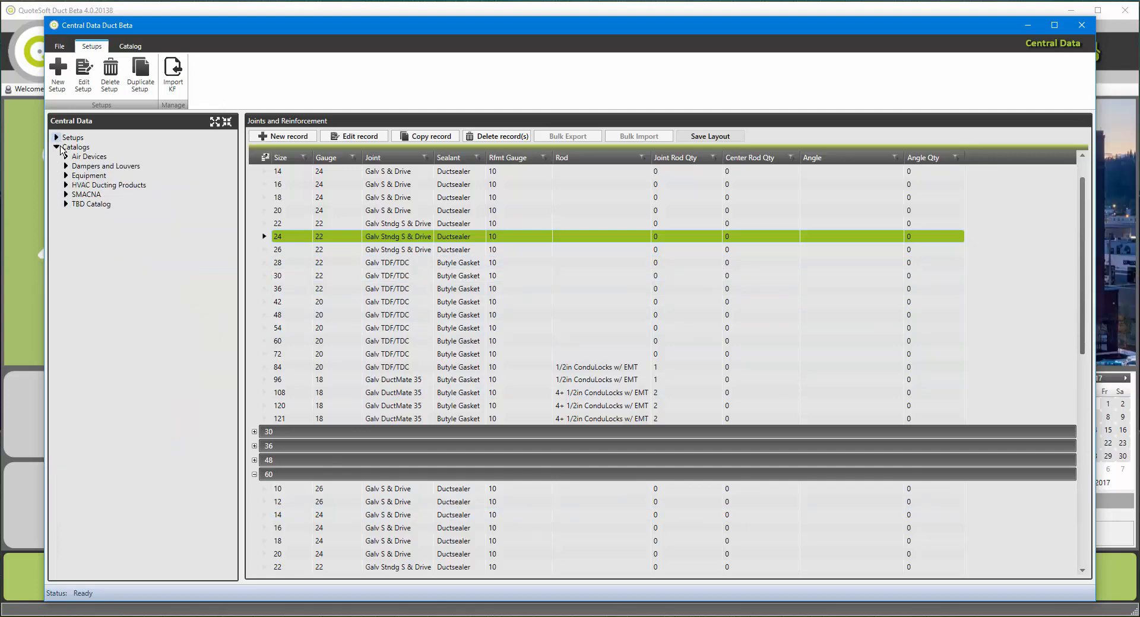
pyautogui.doubleClick(86, 176)
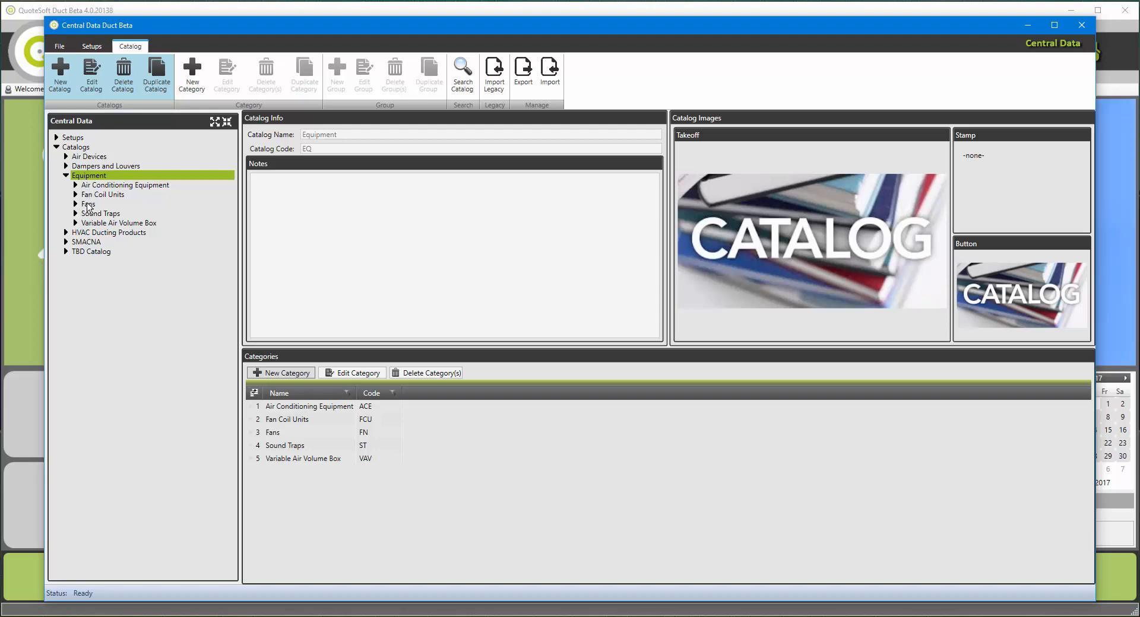
pyautogui.doubleClick(88, 204)
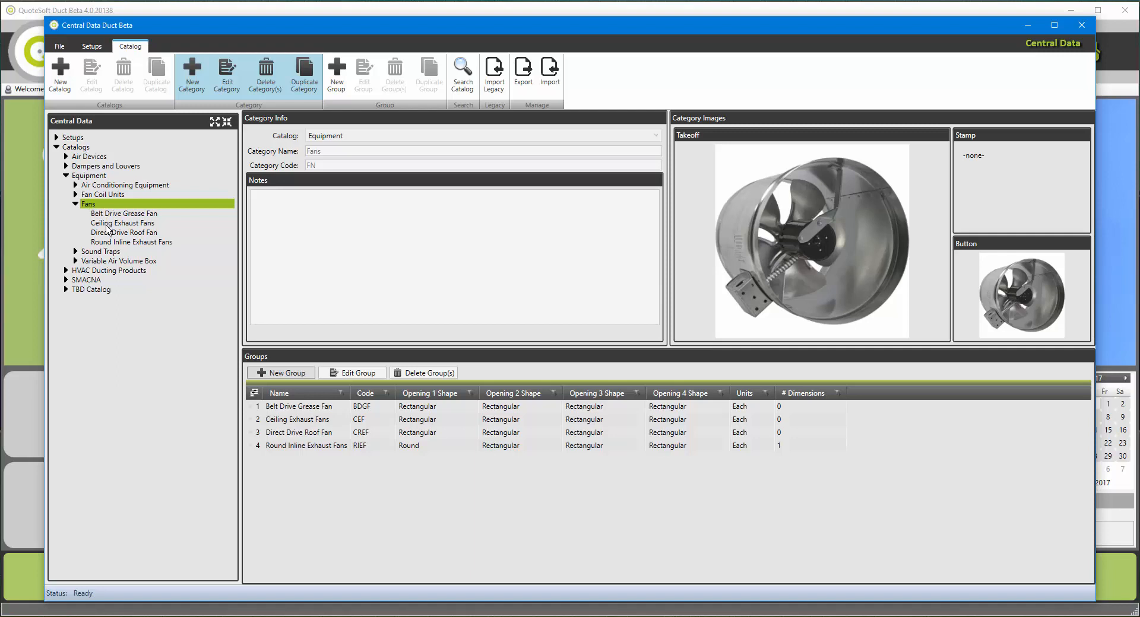
pyautogui.click(142, 223)
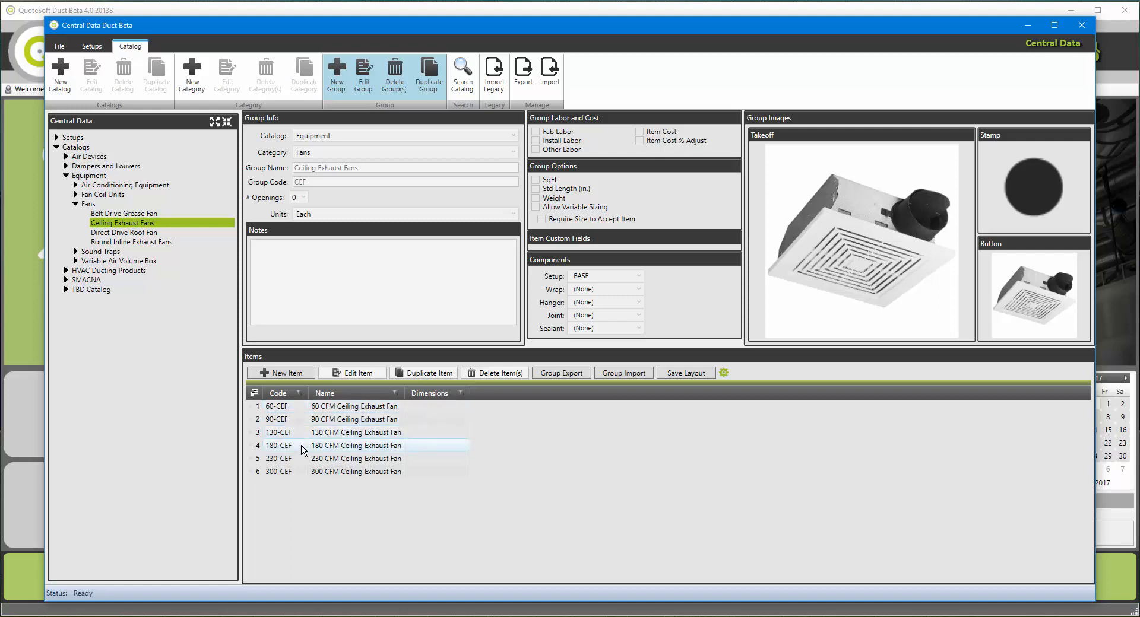
pyautogui.click(127, 214)
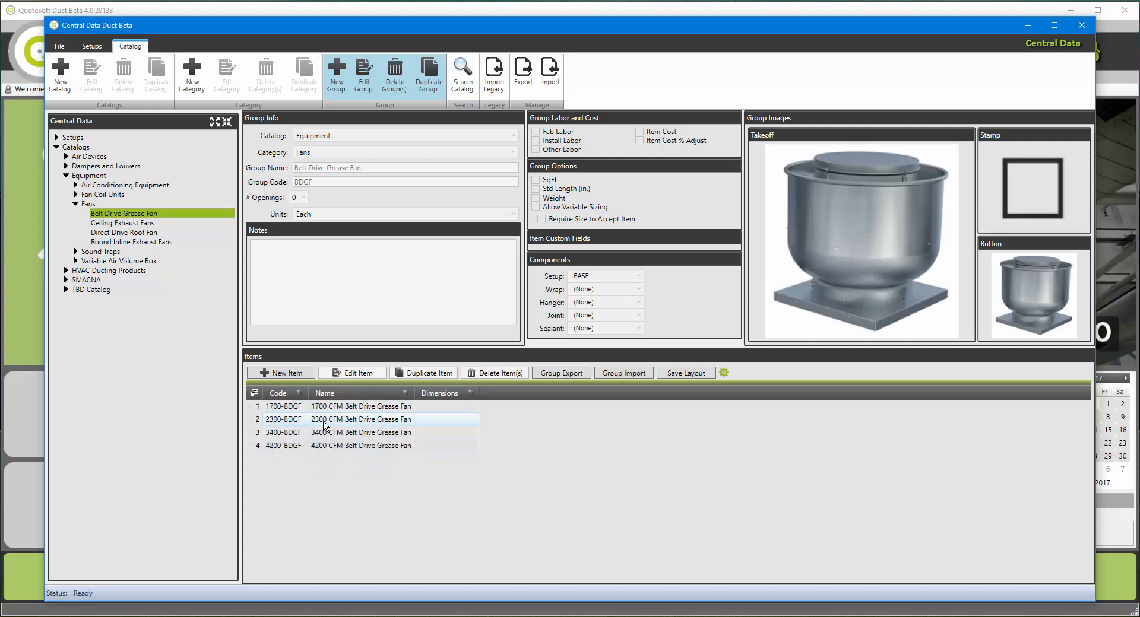
# Enable Install Labor for the Ceiling Exhaust Fans group and save the group
pyautogui.click(126, 224)
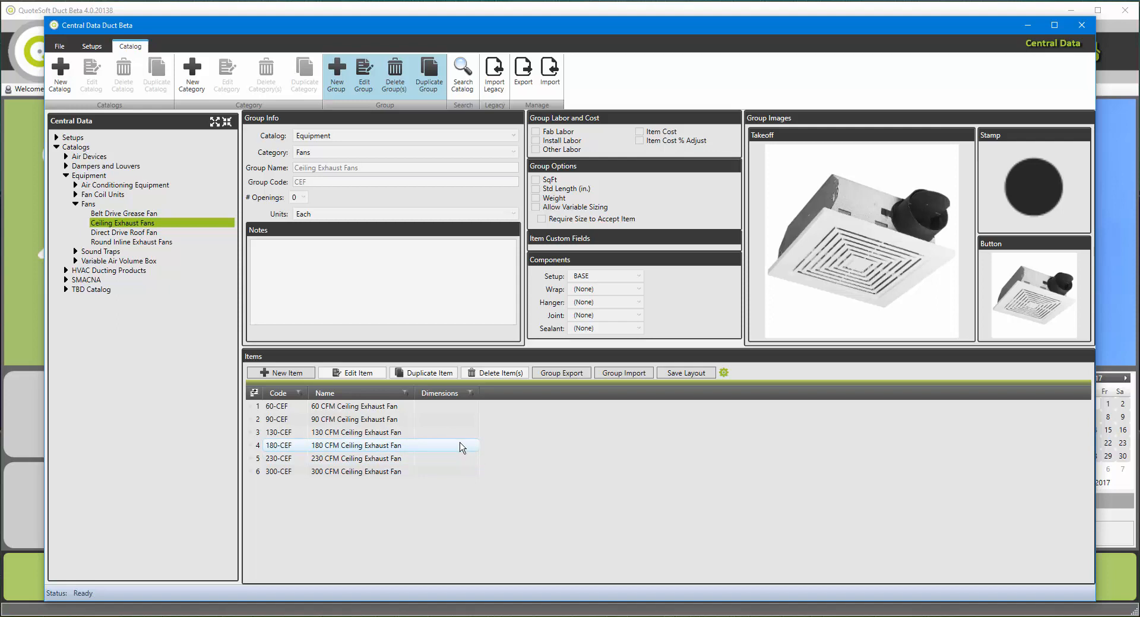
pyautogui.click(364, 77)
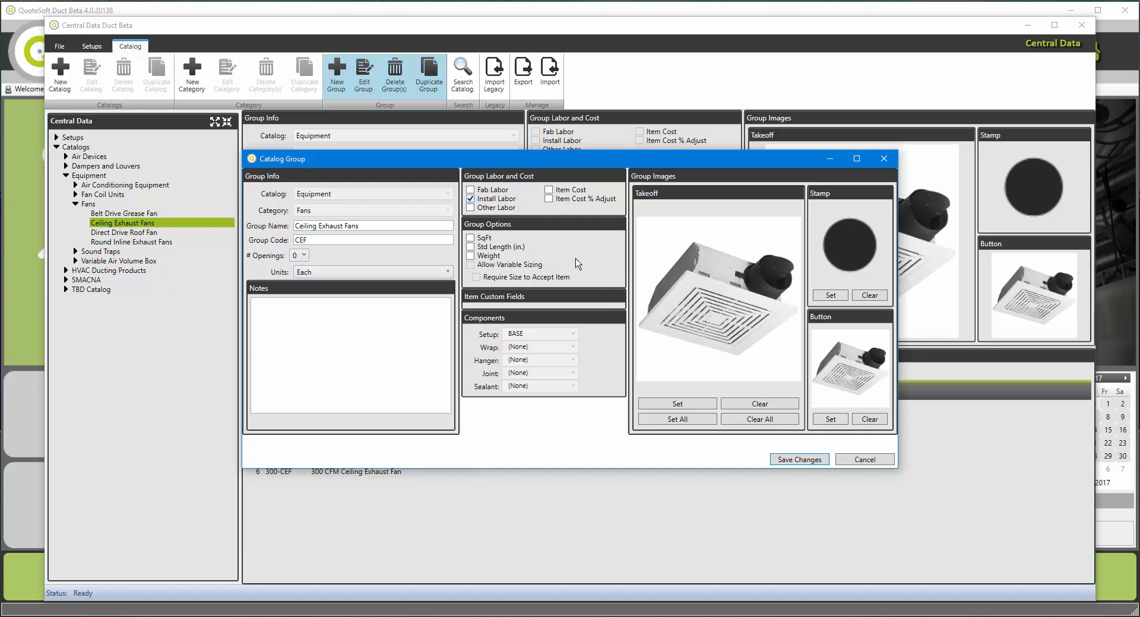
pyautogui.click(798, 460)
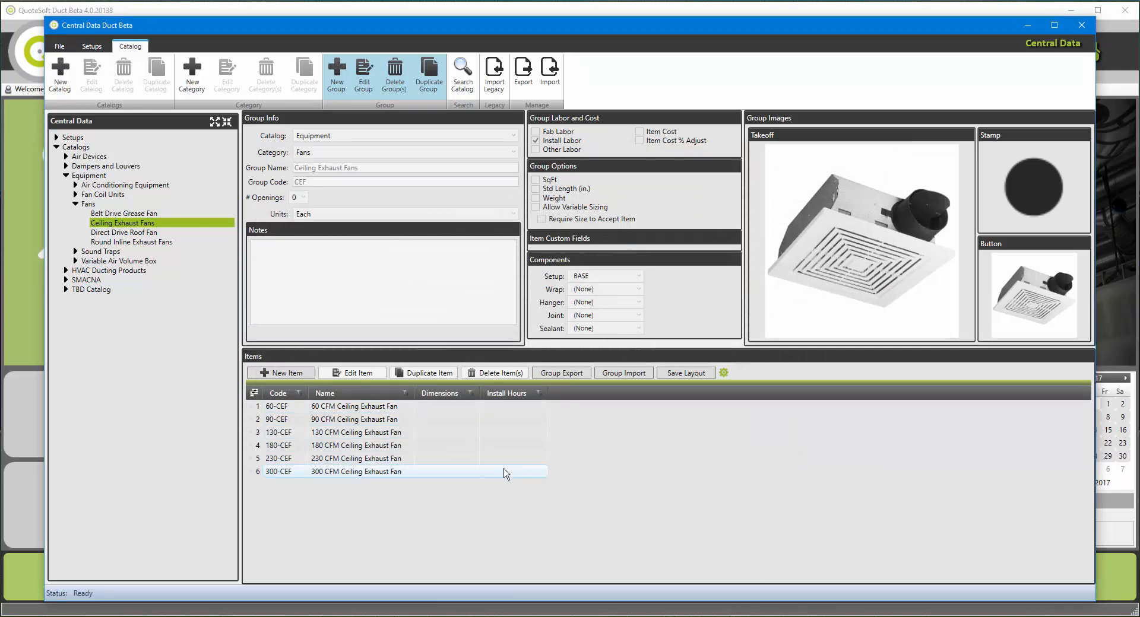
# Open the 60 CFM Ceiling Exhaust Fan item, check its install labor field, and save it with the field left blank
pyautogui.click(442, 407)
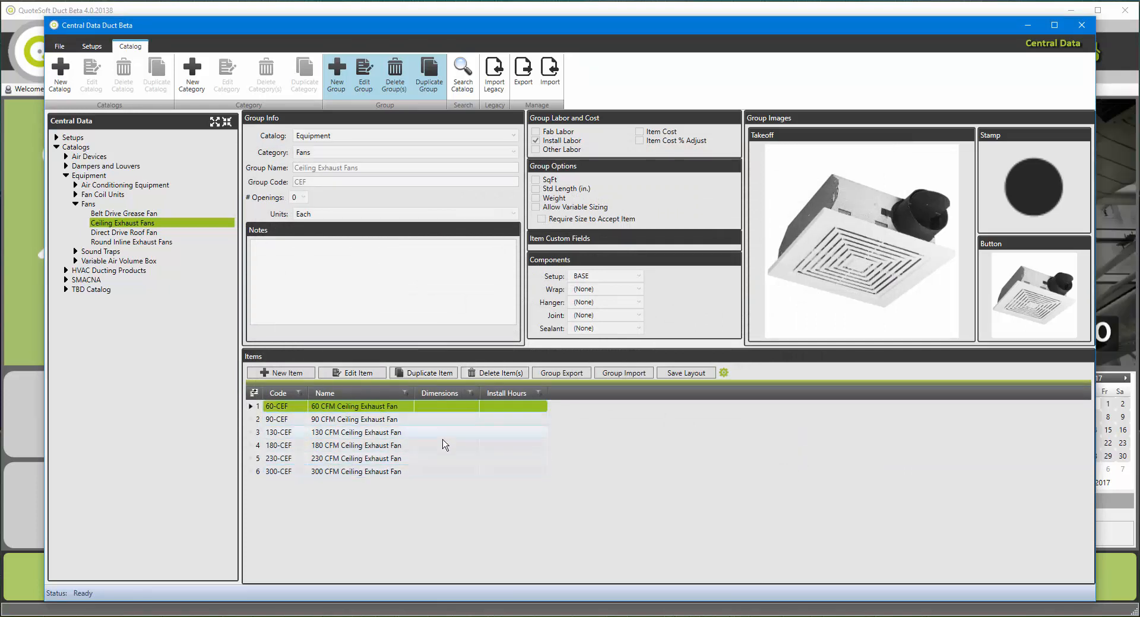
pyautogui.click(351, 373)
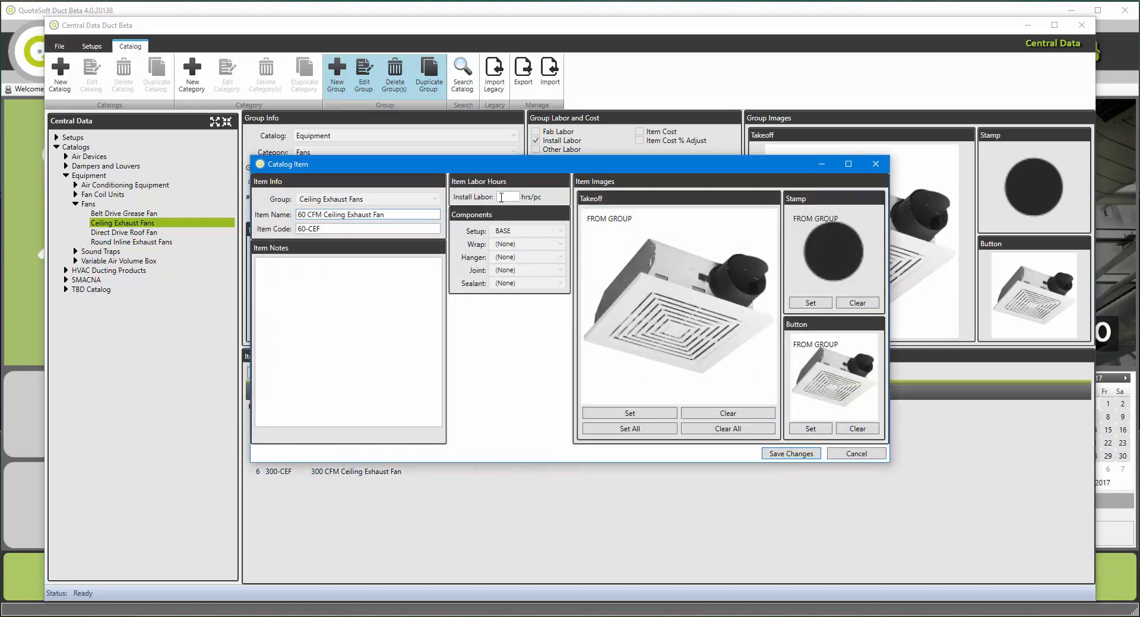
pyautogui.click(505, 198)
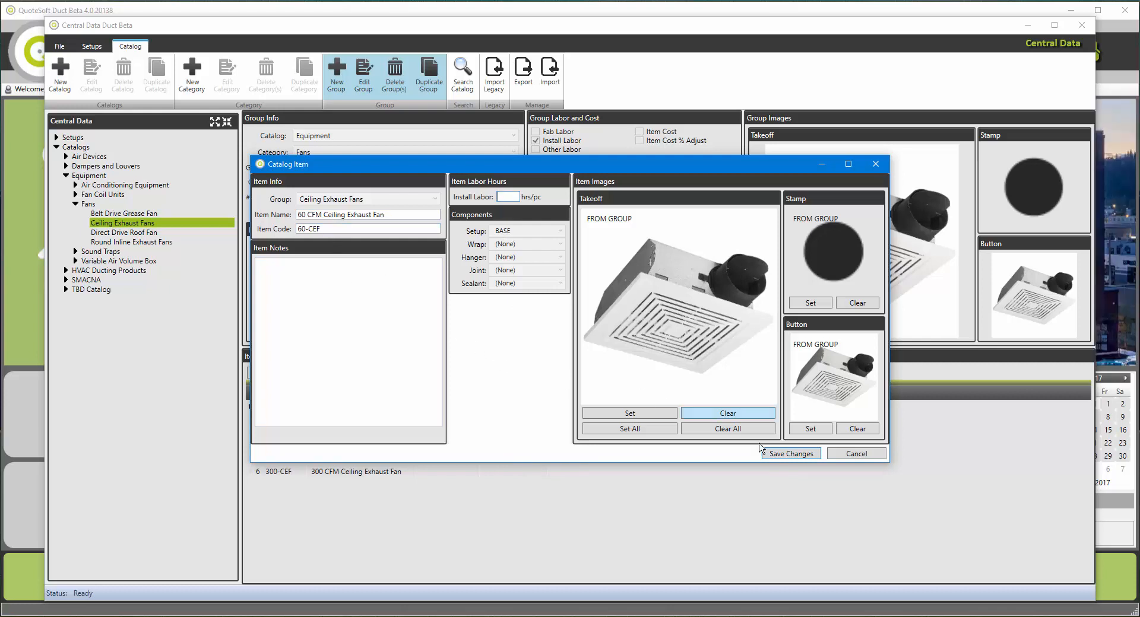
pyautogui.click(787, 454)
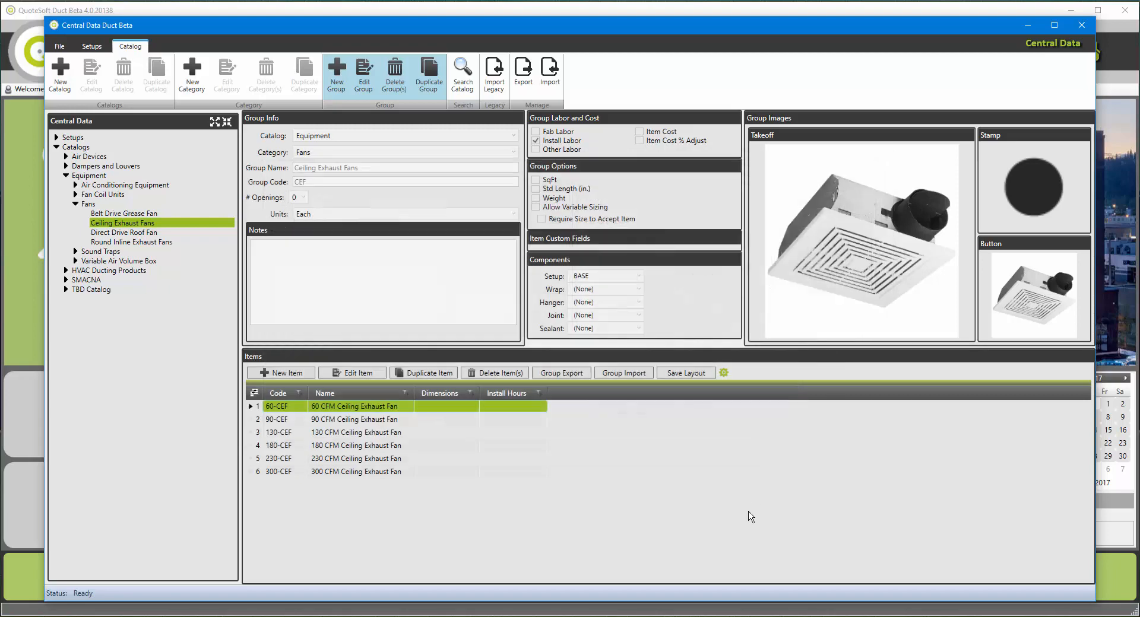
# View the item details of the 90 CFM and 130 CFM ceiling exhaust fans, closing each without saving
pyautogui.click(348, 420)
pyautogui.click(354, 373)
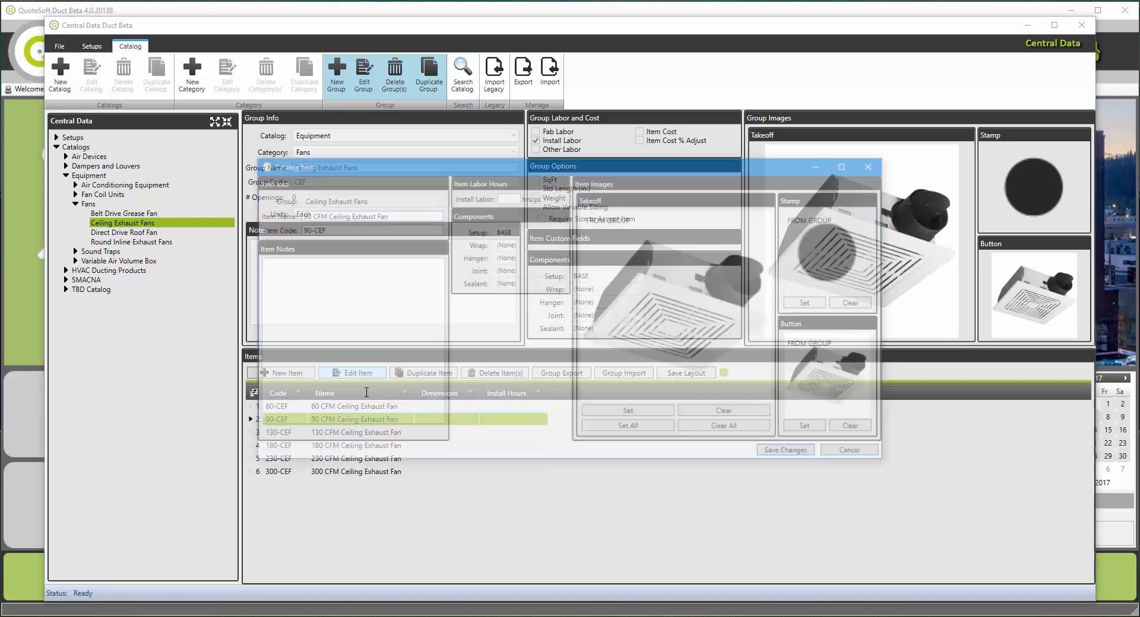
pyautogui.click(850, 457)
pyautogui.doubleClick(362, 433)
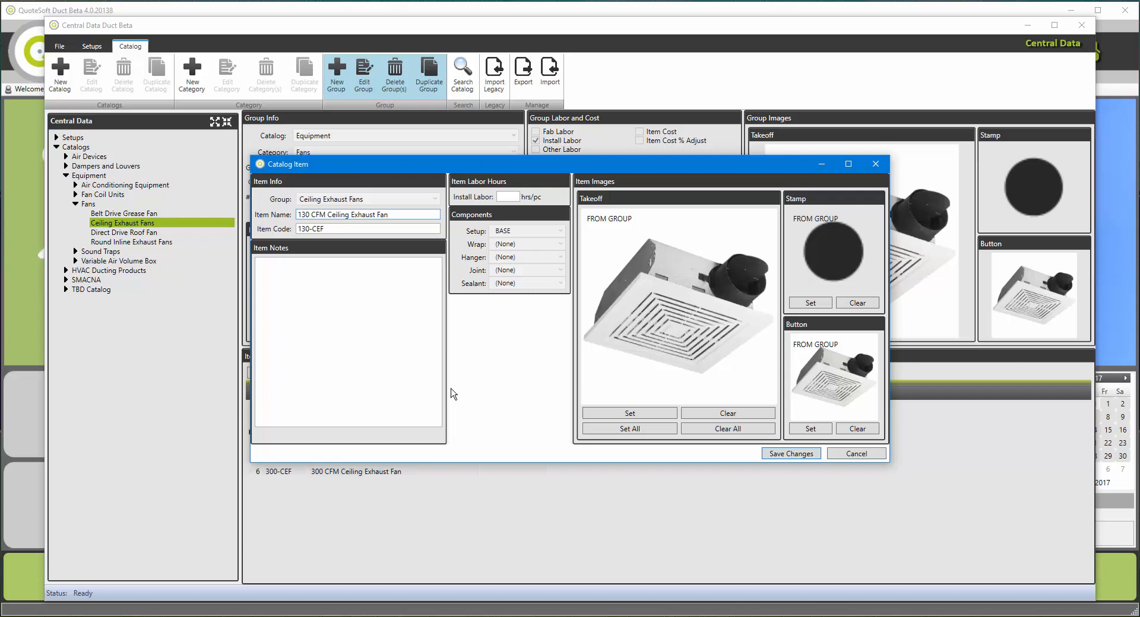
pyautogui.click(856, 456)
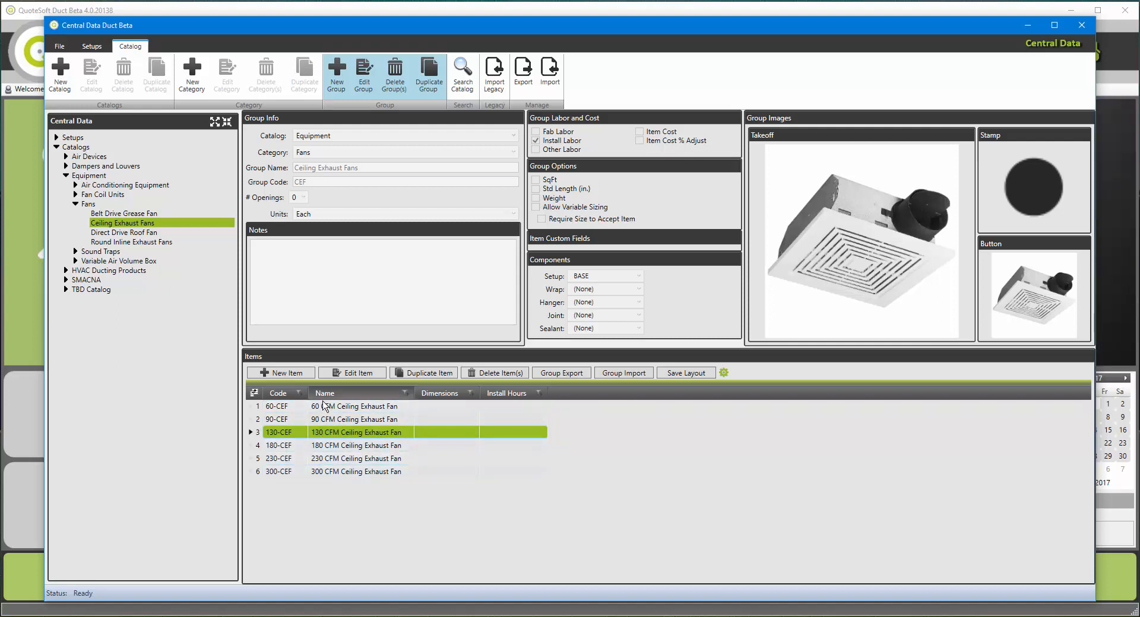
# Export the Ceiling Exhaust Fans group to an Excel workbook and widen its Name column to fit the item names
pyautogui.click(566, 375)
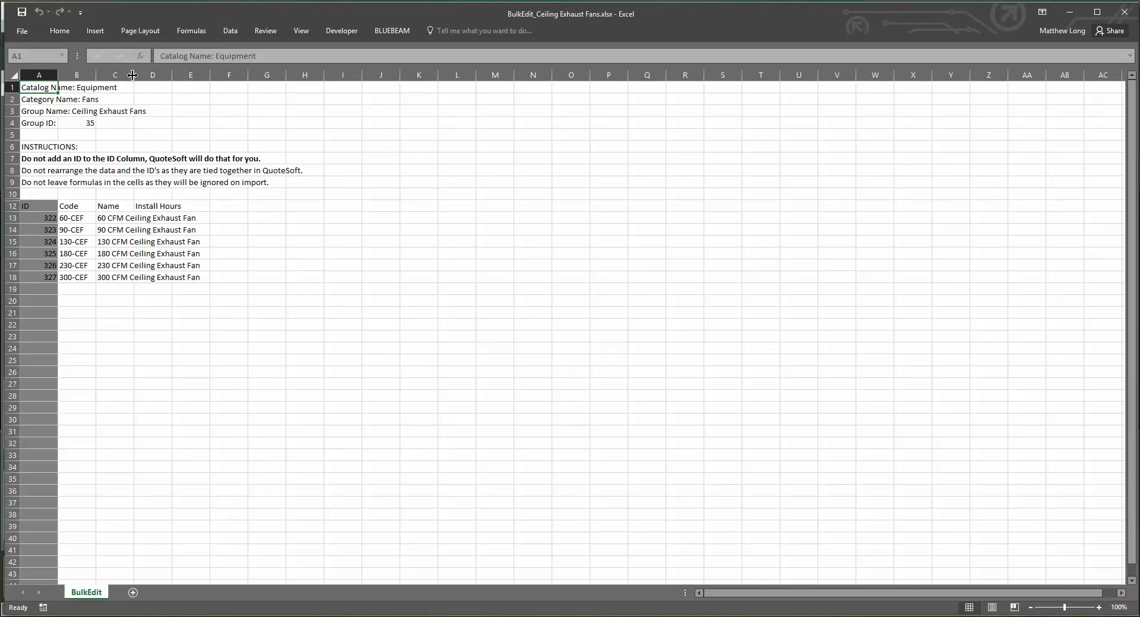
pyautogui.moveTo(133, 75); pyautogui.dragTo(209, 92)
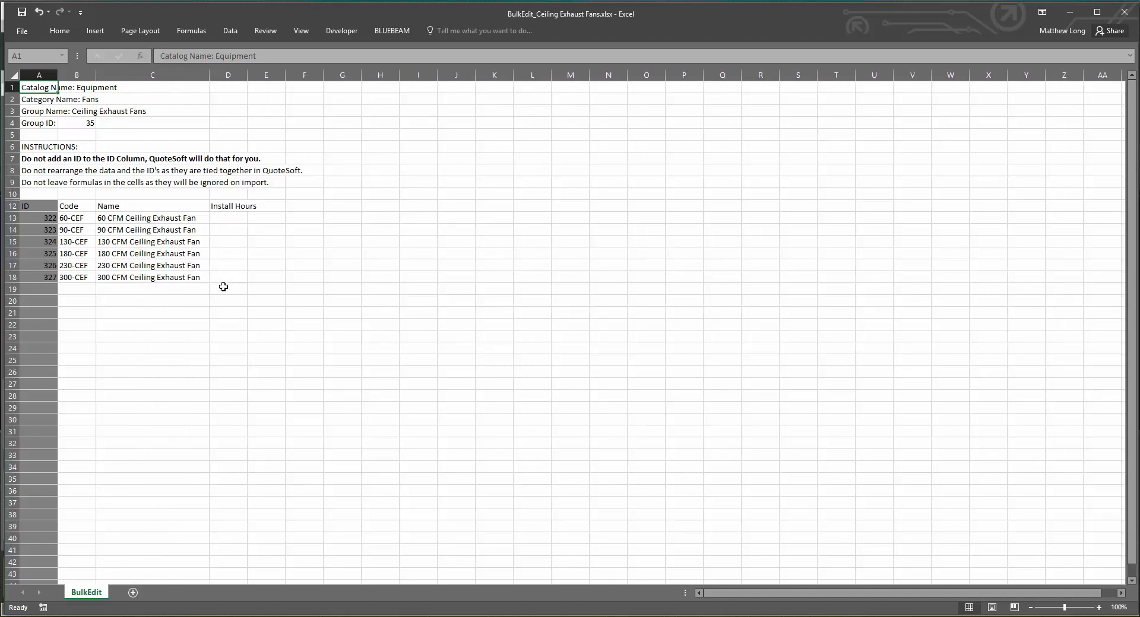
# Set Install Hours to 0.5 for every ceiling exhaust fan from 60-CEF to 300-CEF, and close the workbook with the changes saved
pyautogui.click(217, 219)
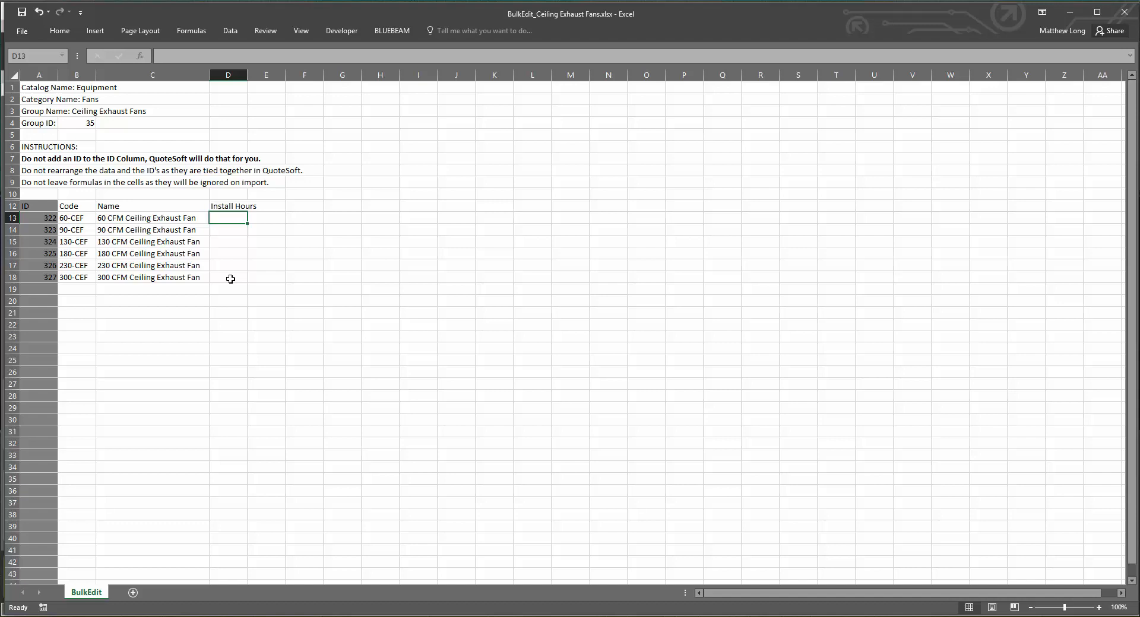
pyautogui.write('0.5')
pyautogui.press('Return')
pyautogui.click(237, 218)
pyautogui.moveTo(247, 224); pyautogui.dragTo(238, 277)
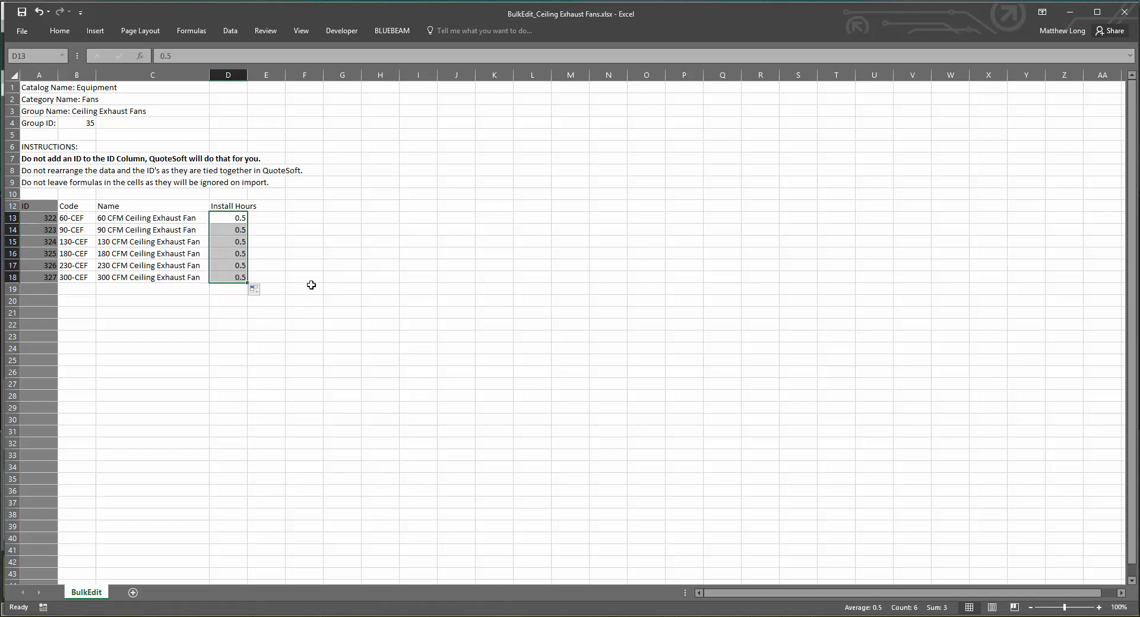
pyautogui.click(1123, 11)
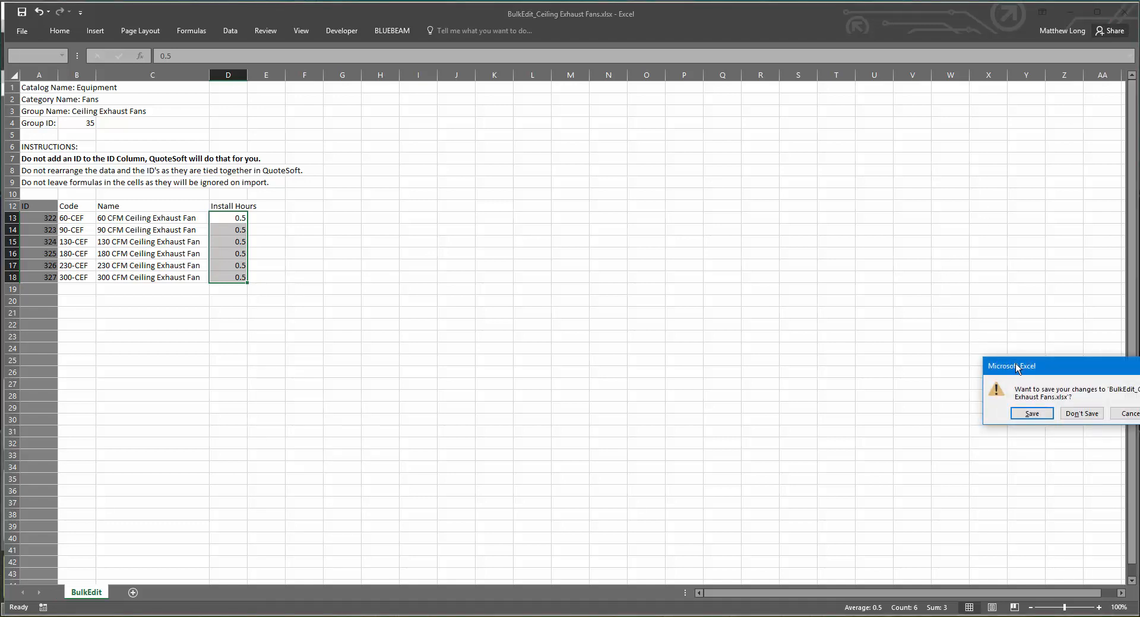
pyautogui.moveTo(1017, 366); pyautogui.dragTo(911, 306)
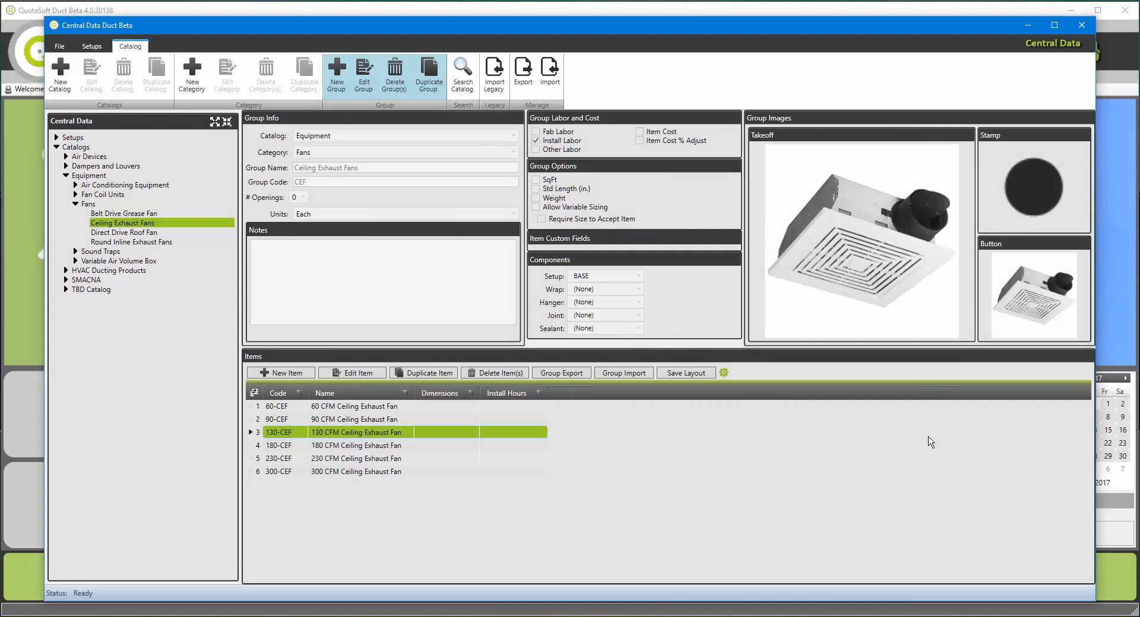
# Import BulkEdit_Ceiling Exhaust Fans.xlsx back into the Ceiling Exhaust Fans group in Central Data
pyautogui.click(628, 375)
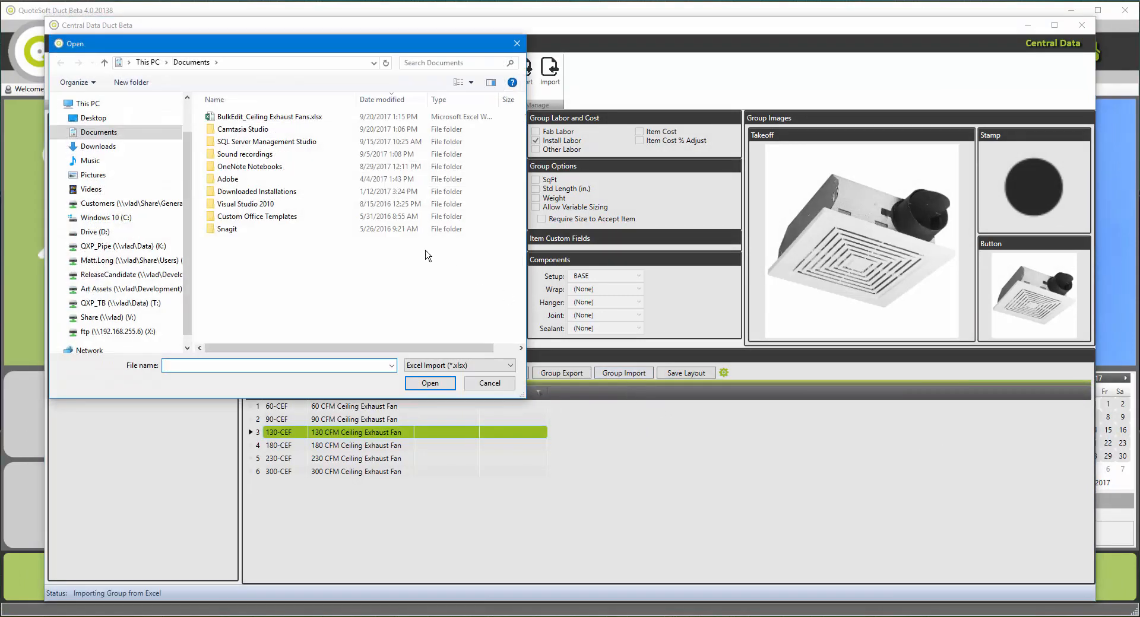
pyautogui.click(245, 118)
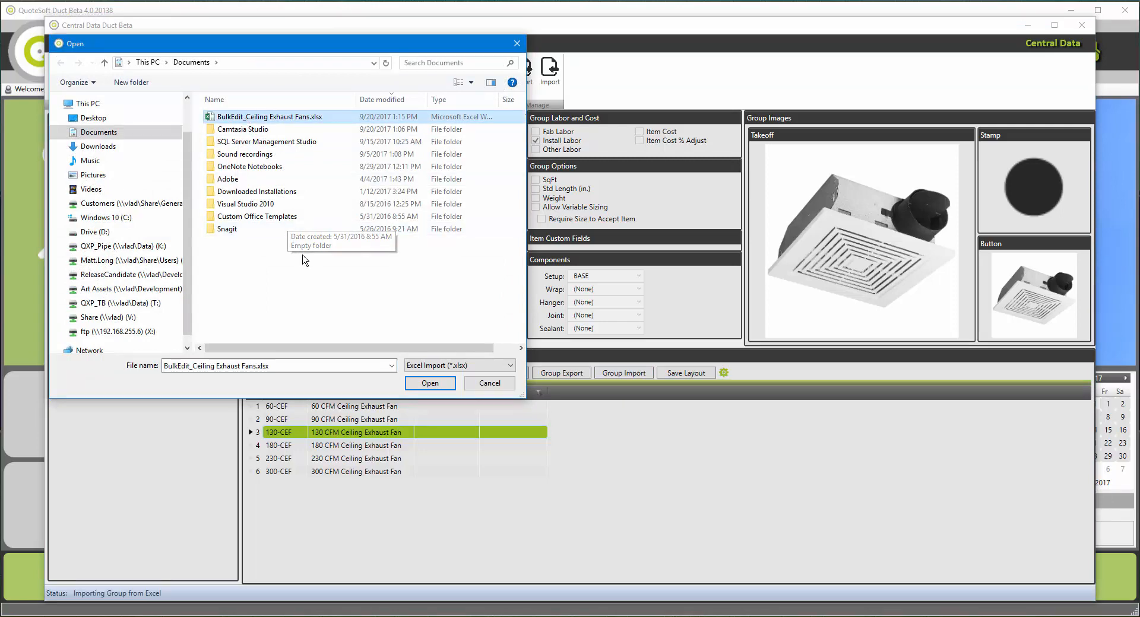
pyautogui.click(432, 384)
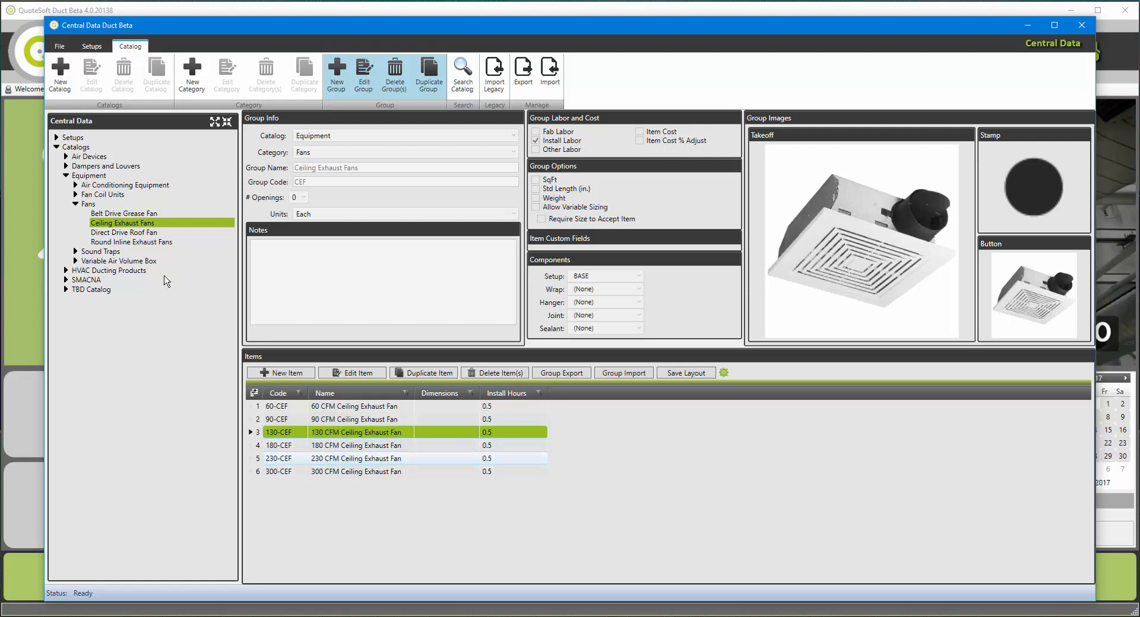
# Enable Install Labor for the Roof Top Units group in the Air Conditioning Equipment category and save the group
pyautogui.click(76, 185)
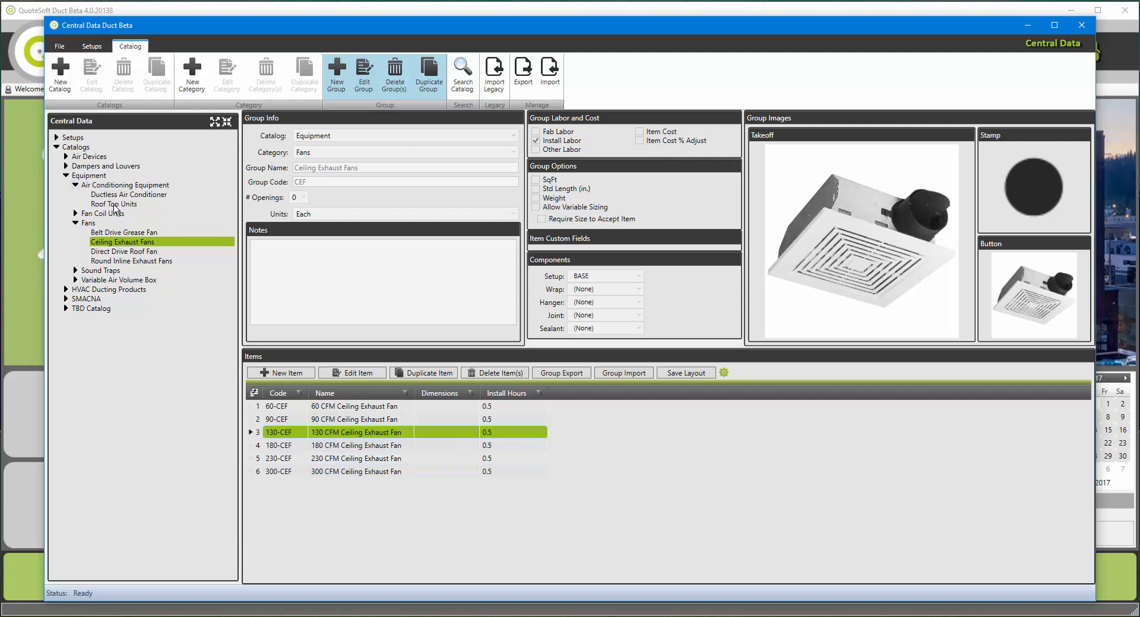
pyautogui.click(114, 205)
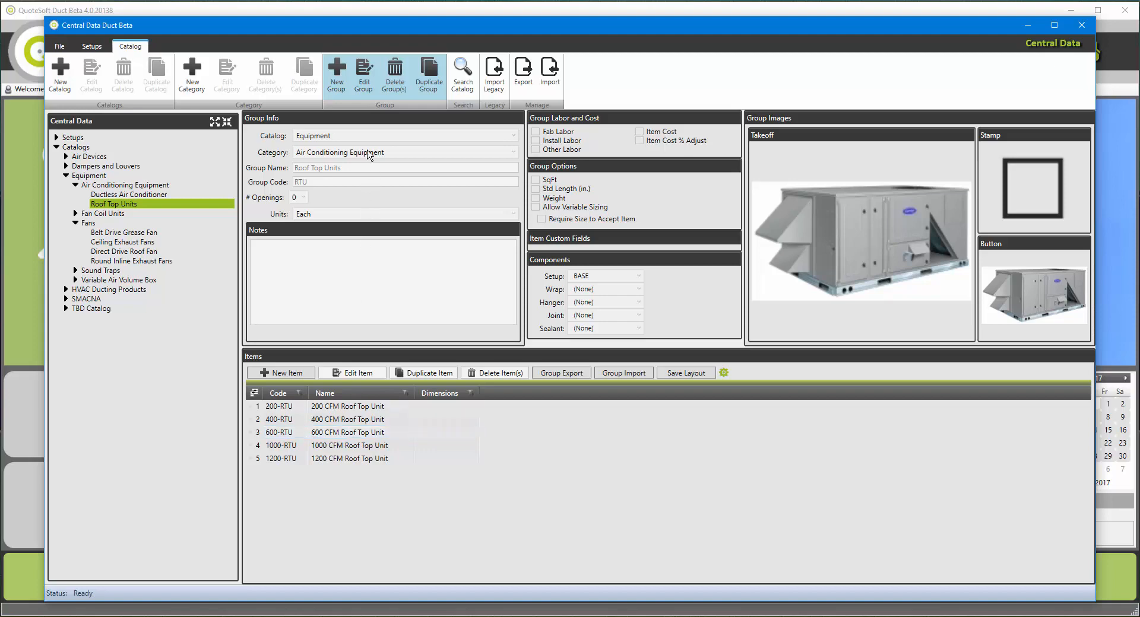
pyautogui.click(363, 75)
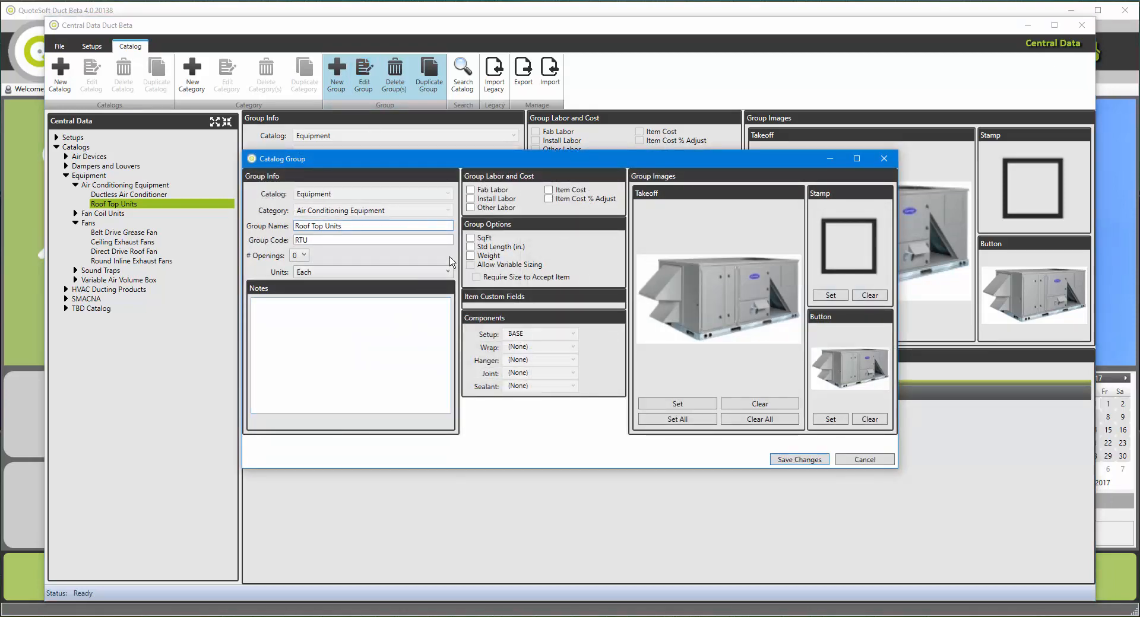
pyautogui.click(470, 198)
pyautogui.click(801, 460)
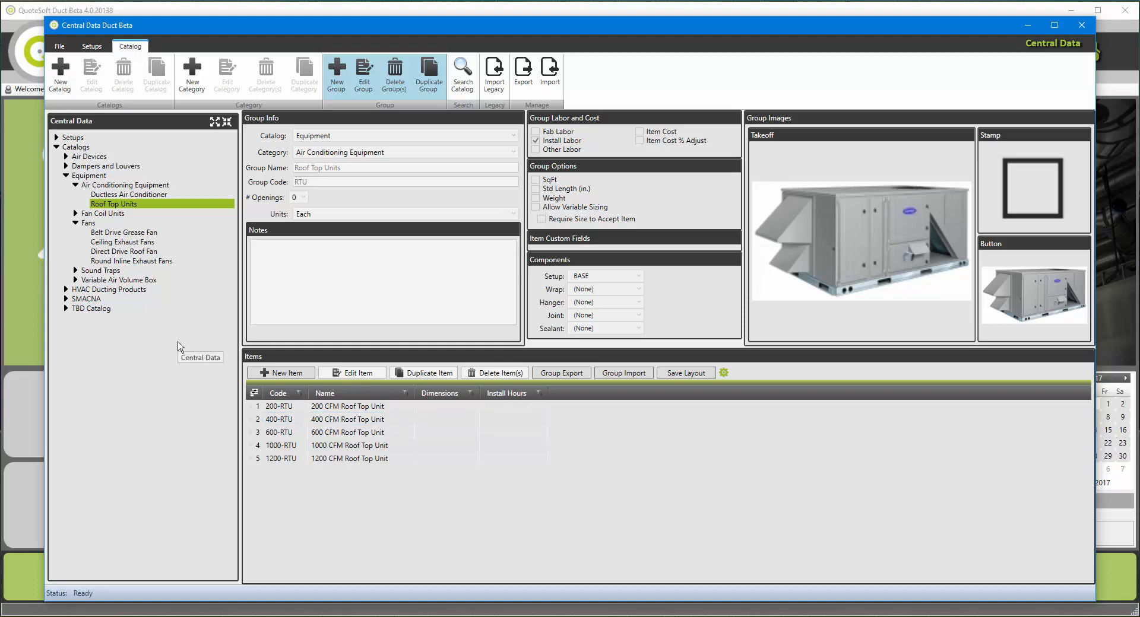
# Examine the Adjustable 90 Elbow and R8 Thermaflex KP7 5ft Length items in the HVAC Ducting Products catalog's Accessory Snap Lock File category
pyautogui.click(95, 291)
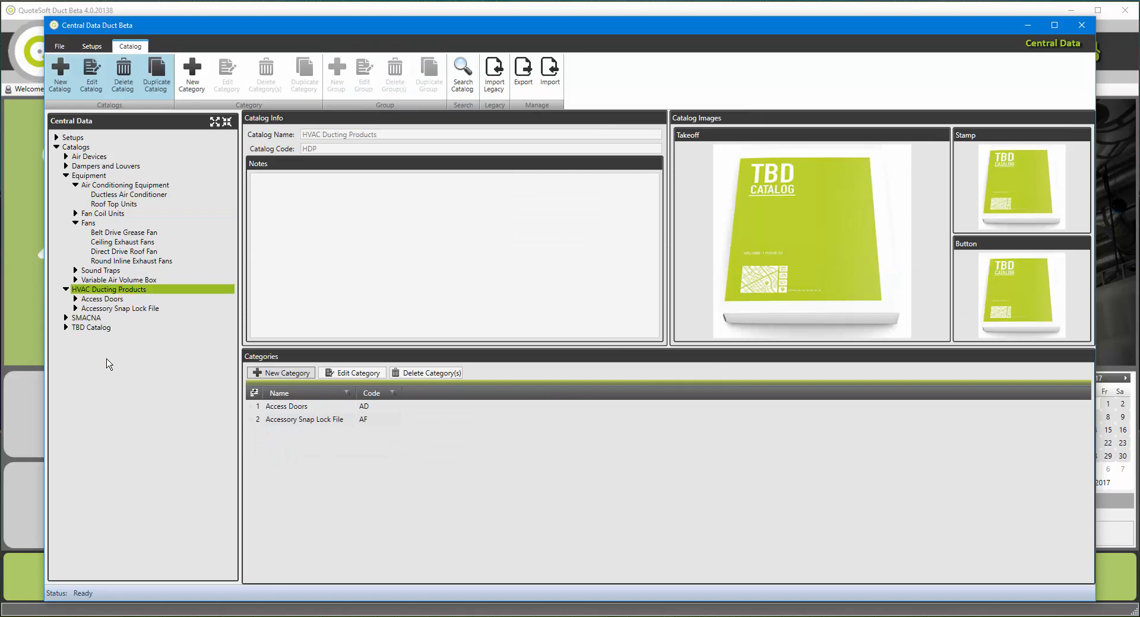
pyautogui.click(98, 309)
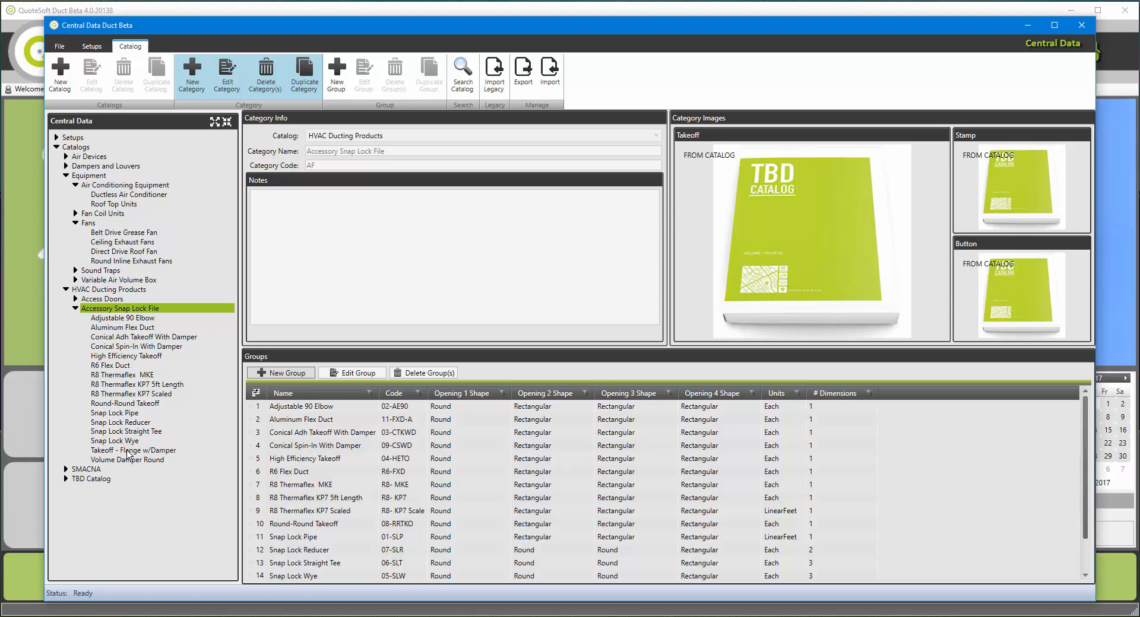
pyautogui.click(115, 318)
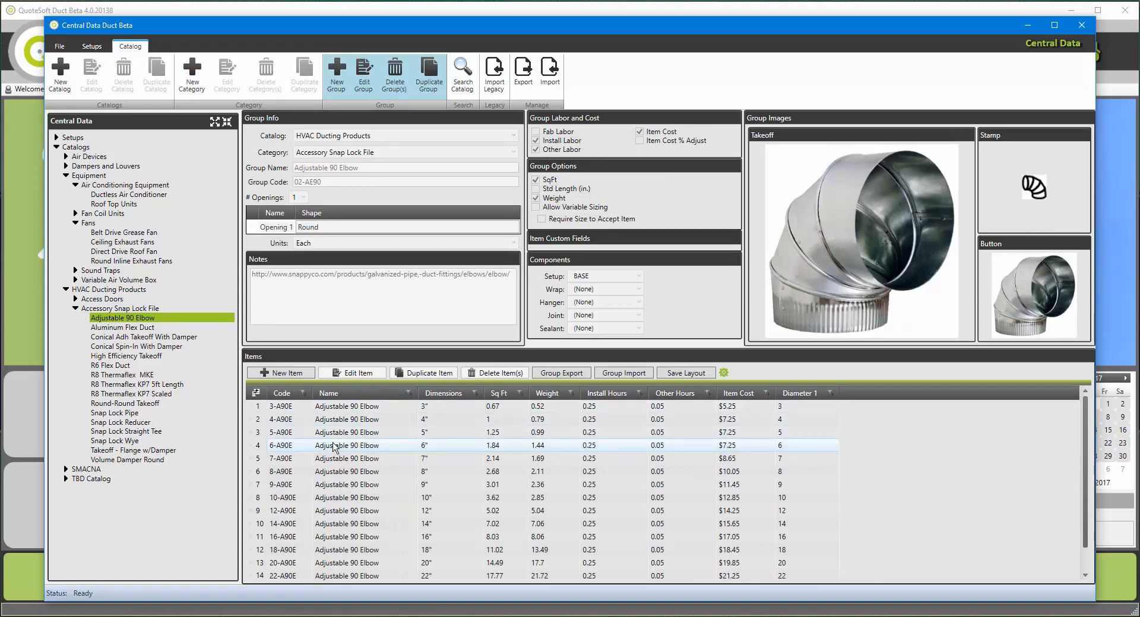
pyautogui.click(322, 420)
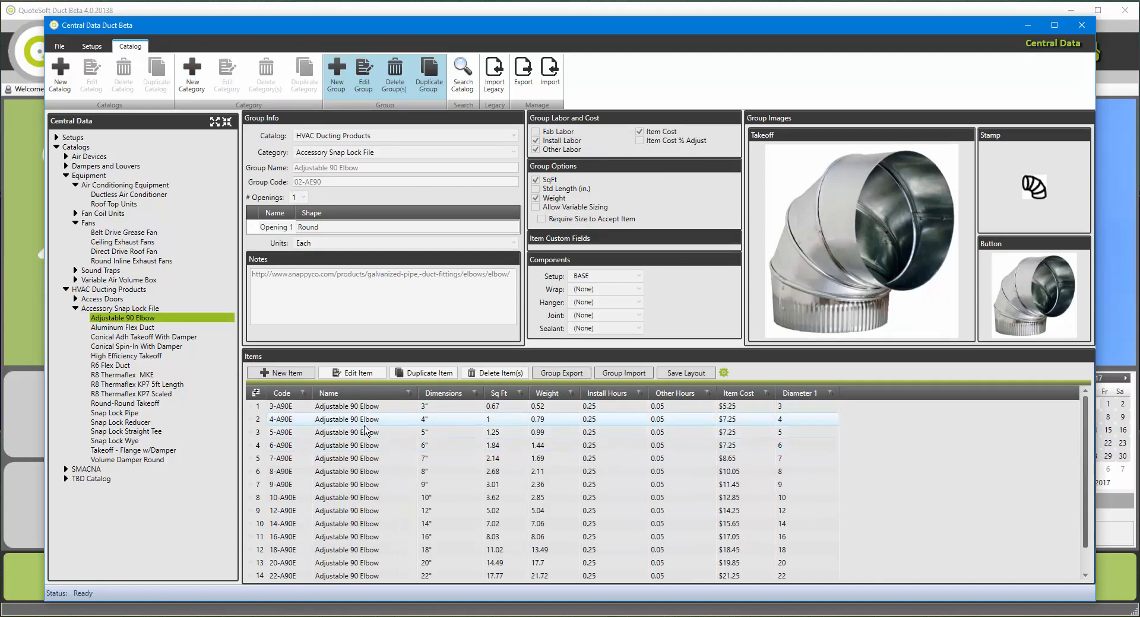
pyautogui.click(440, 432)
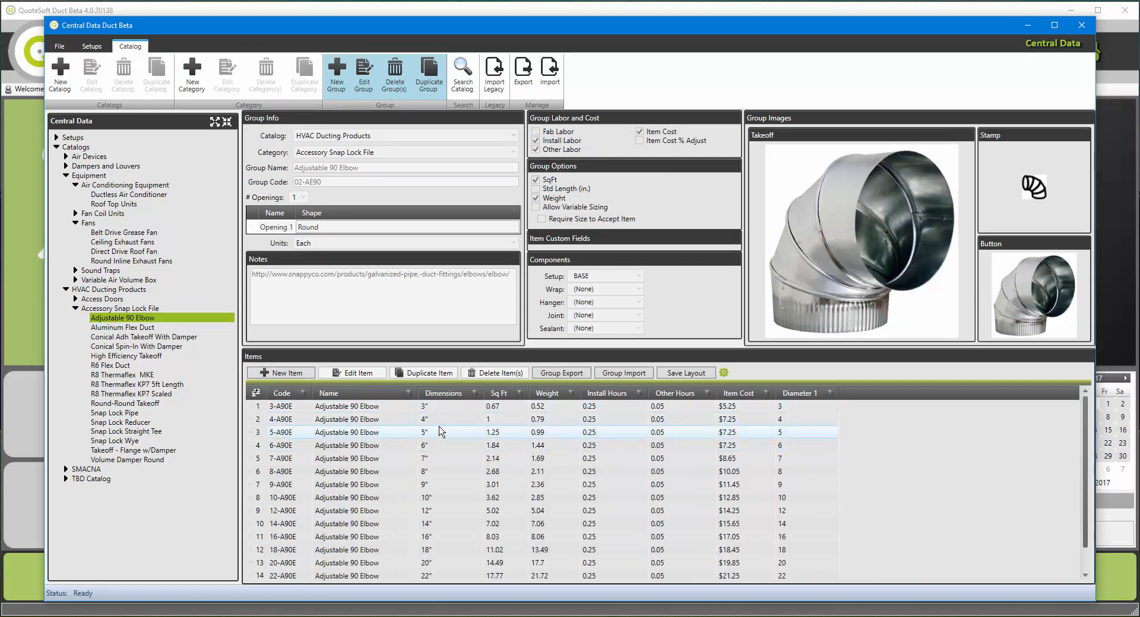
pyautogui.click(502, 420)
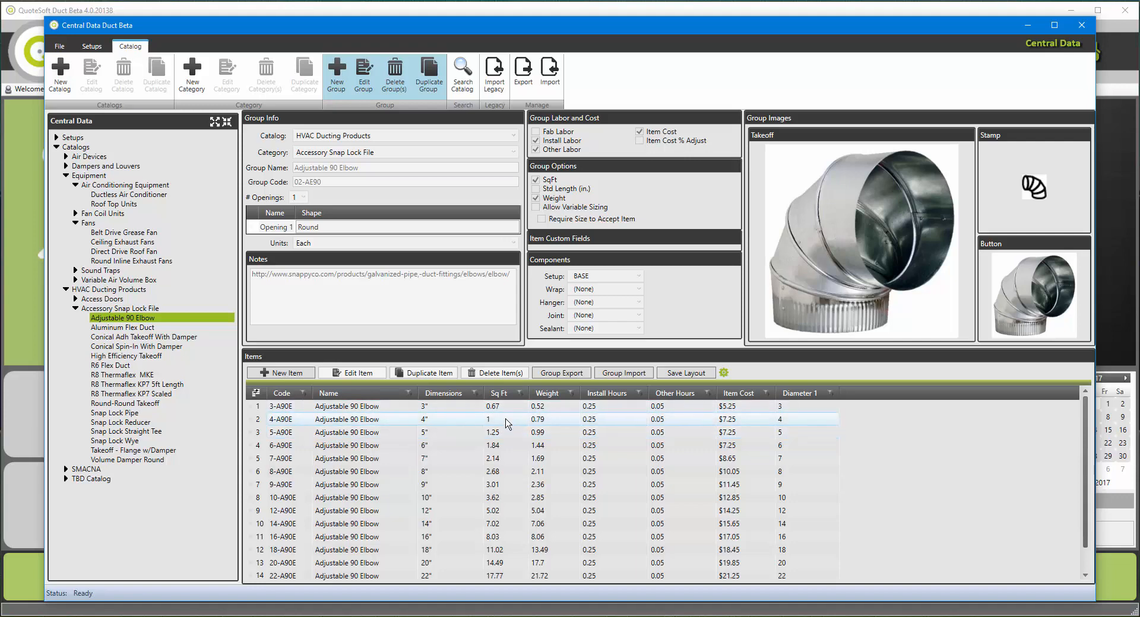
pyautogui.click(666, 433)
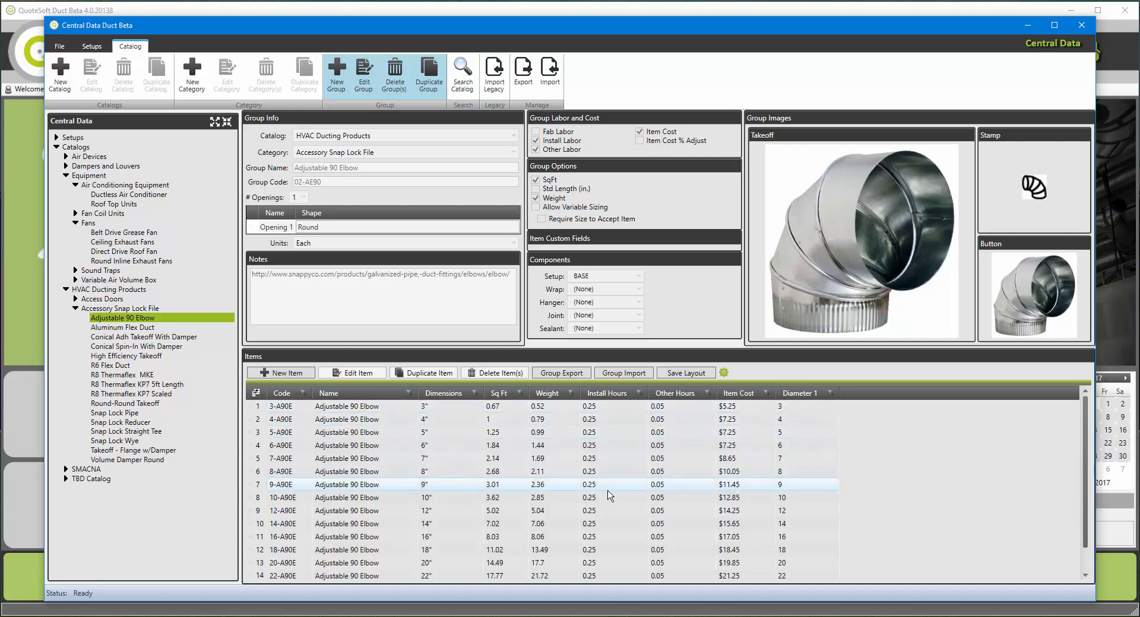
pyautogui.click(137, 384)
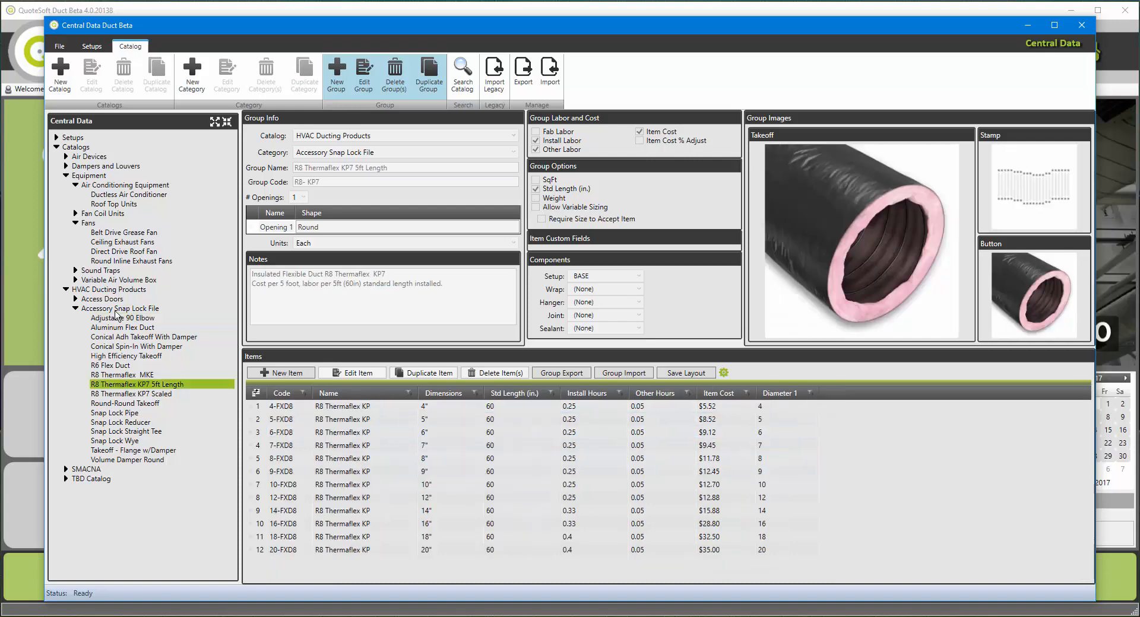
# Collapse the Catalogs branch, view the BASE pressure classes under Setups, and return to the expanded catalog list with Setups collapsed
pyautogui.click(56, 147)
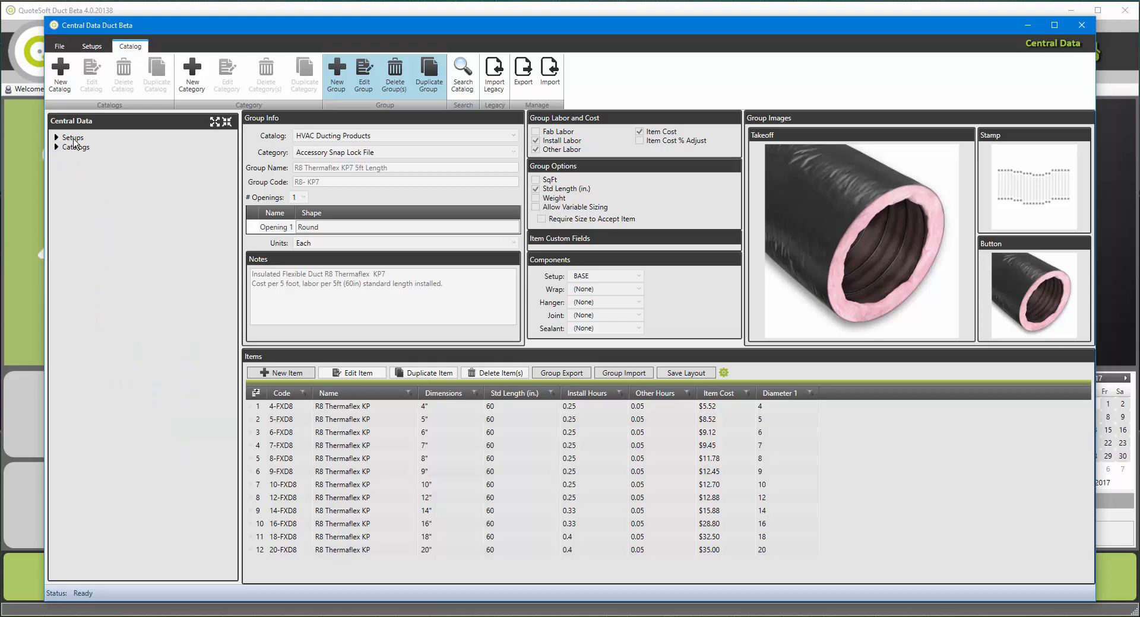
pyautogui.doubleClick(73, 138)
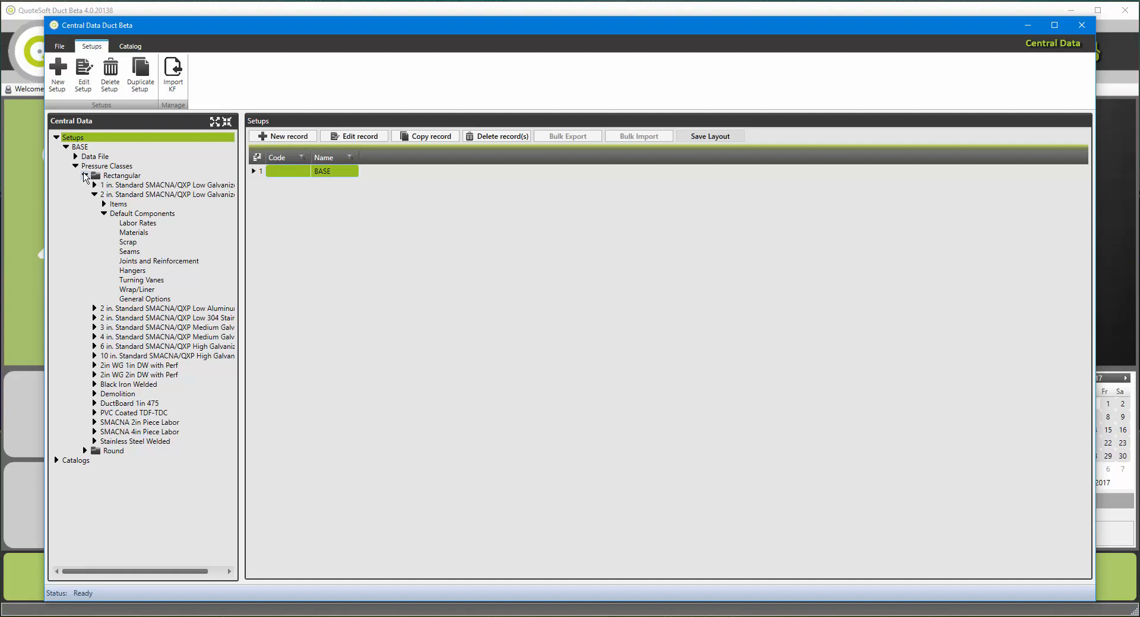
pyautogui.click(56, 137)
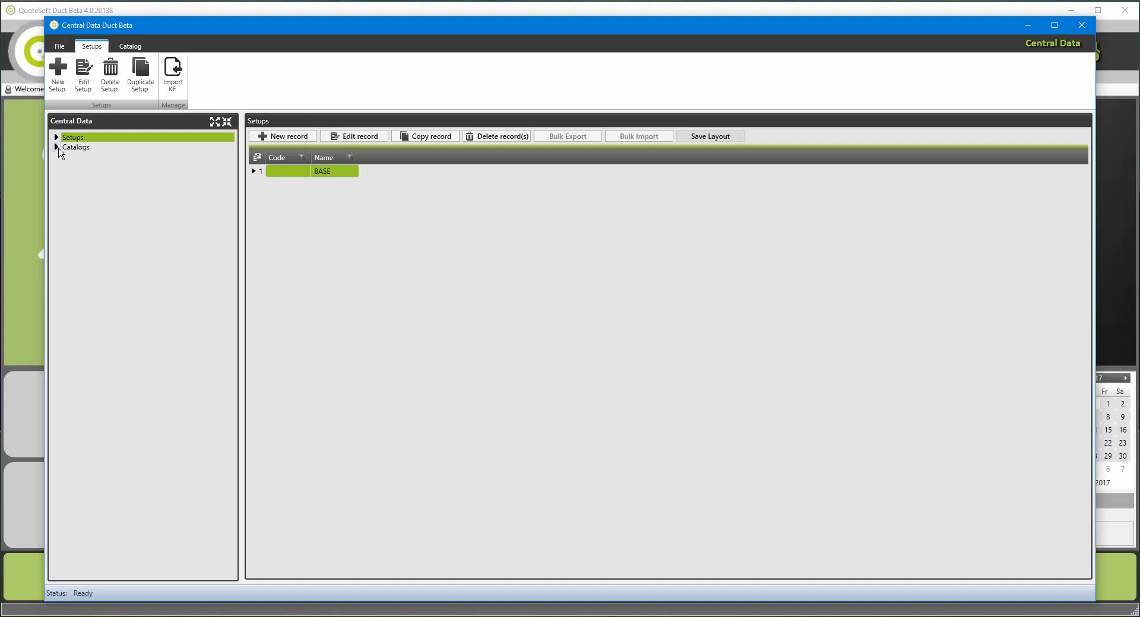
pyautogui.click(57, 147)
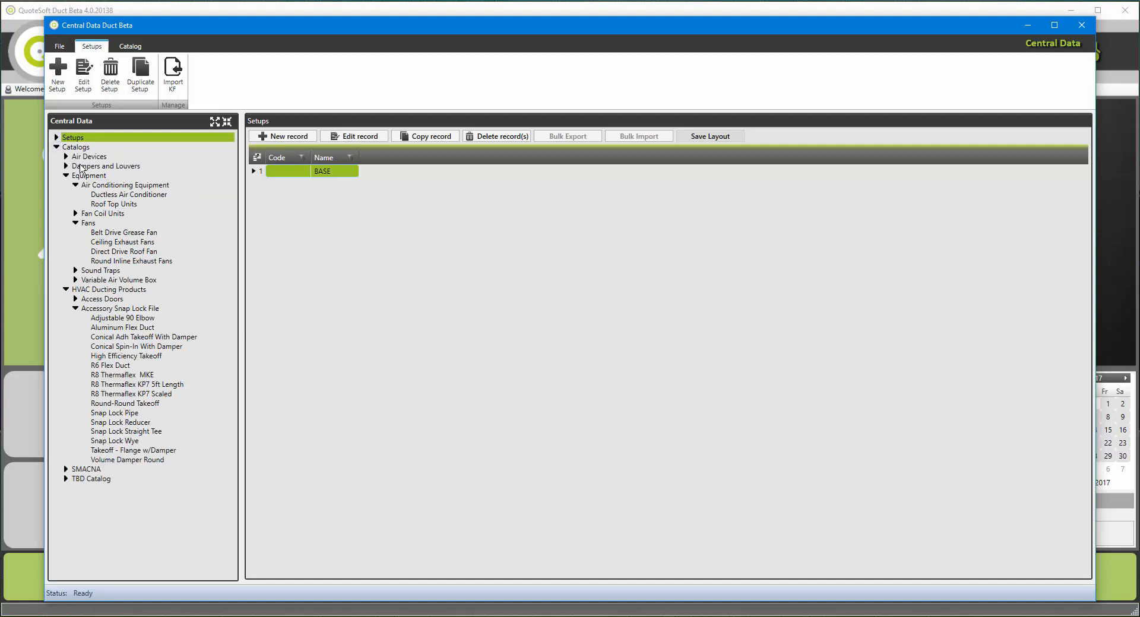